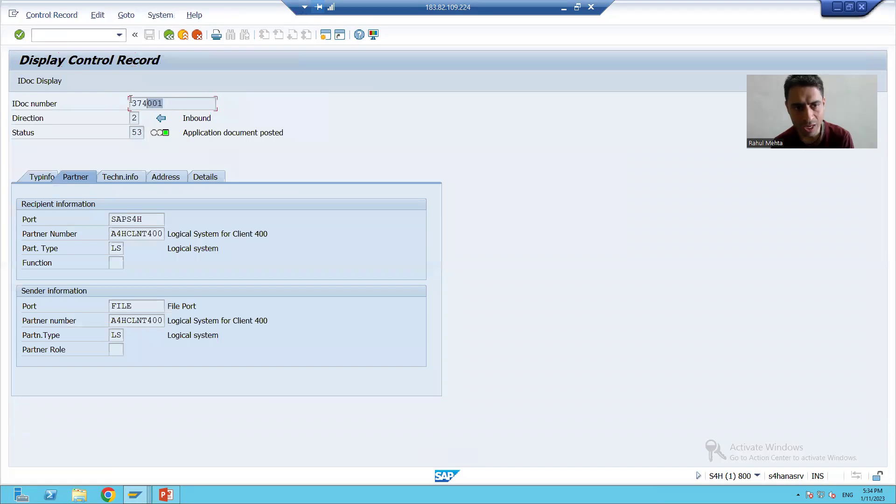
- Find the table EDIDC entry for IDoc number 374001 and display its full record
key(alt+Tab)
text(374001)
click(19, 81)
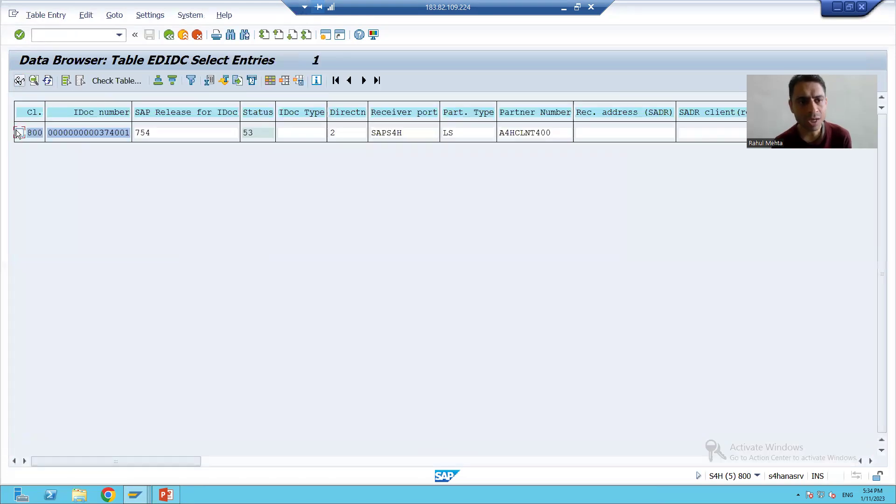
click(19, 133)
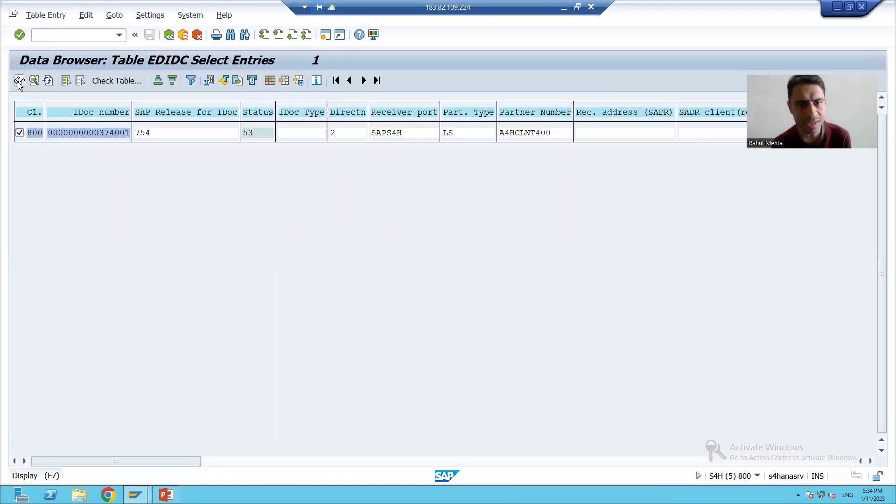
click(19, 82)
- Compare the EDIDC entry's direction with the control record, and examine its message type and basic type
click(169, 190)
key(alt+Tab)
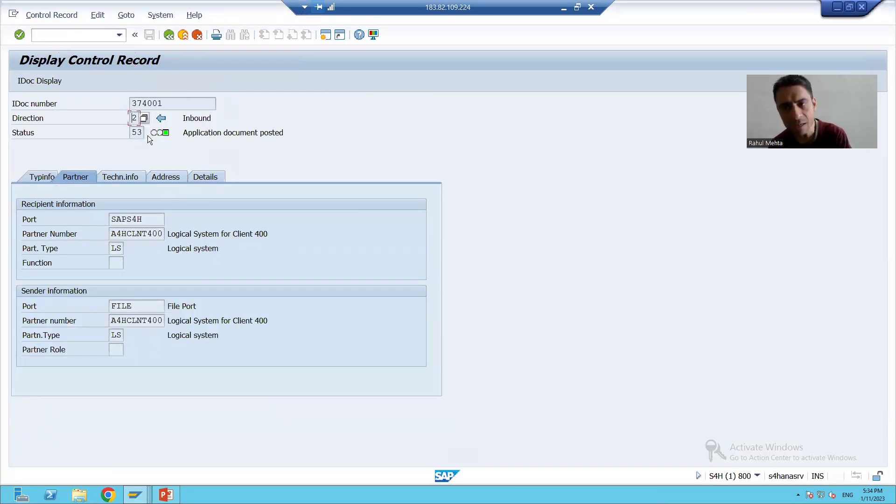
key(alt+Tab)
scroll(348, 356, down, 1)
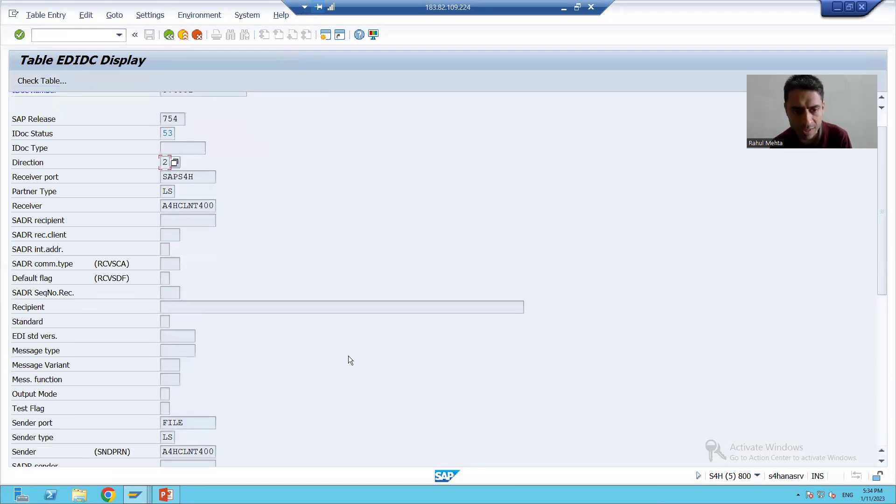
scroll(348, 356, down, 4)
scroll(348, 359, down, 5)
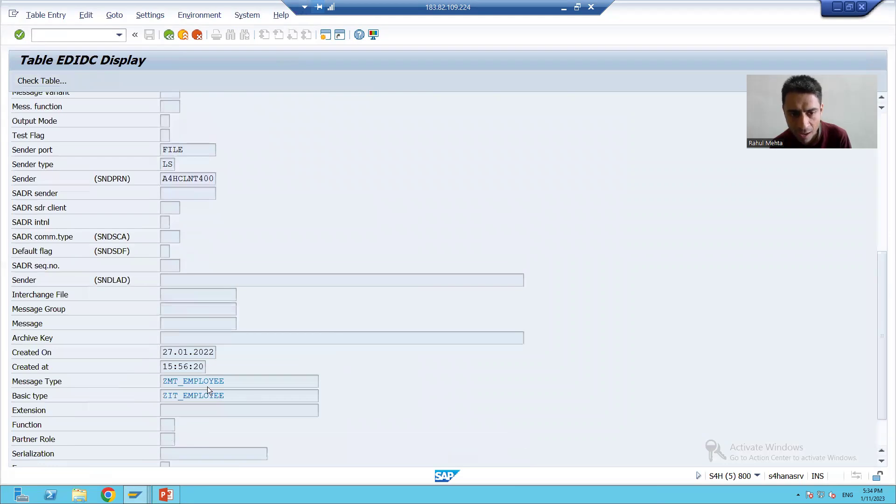
click(238, 381)
click(234, 396)
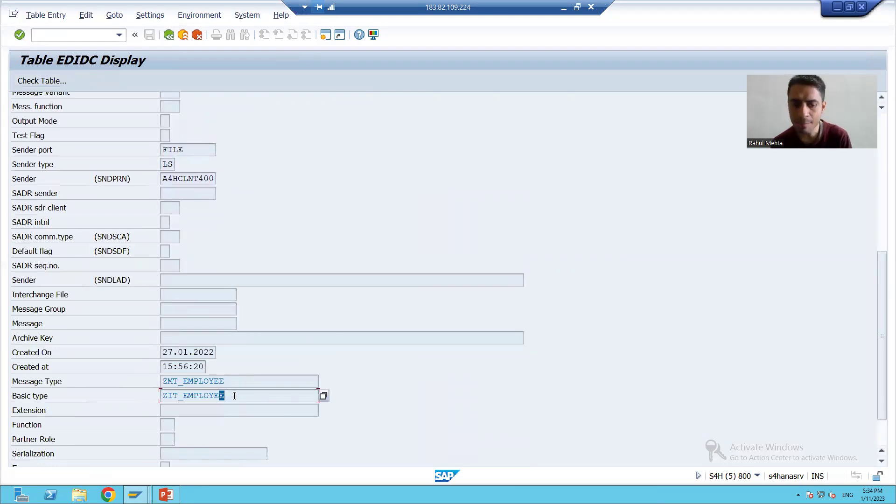
- Check the basic type and message type in the control record's type information, and reopen its partner information
key(alt+Tab)
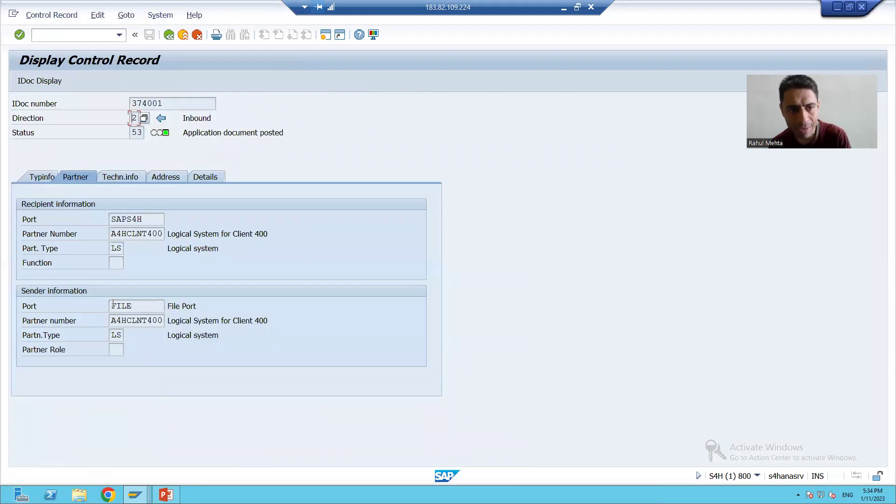
click(42, 178)
click(158, 219)
click(162, 292)
click(167, 220)
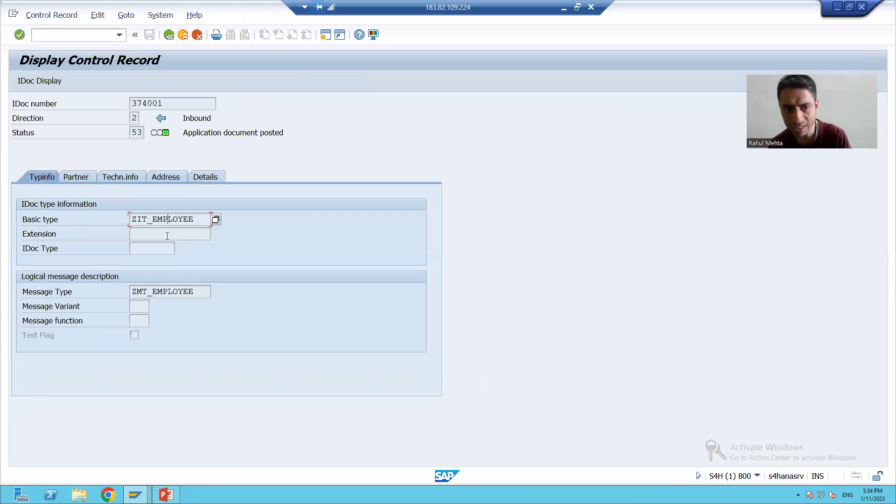
click(169, 292)
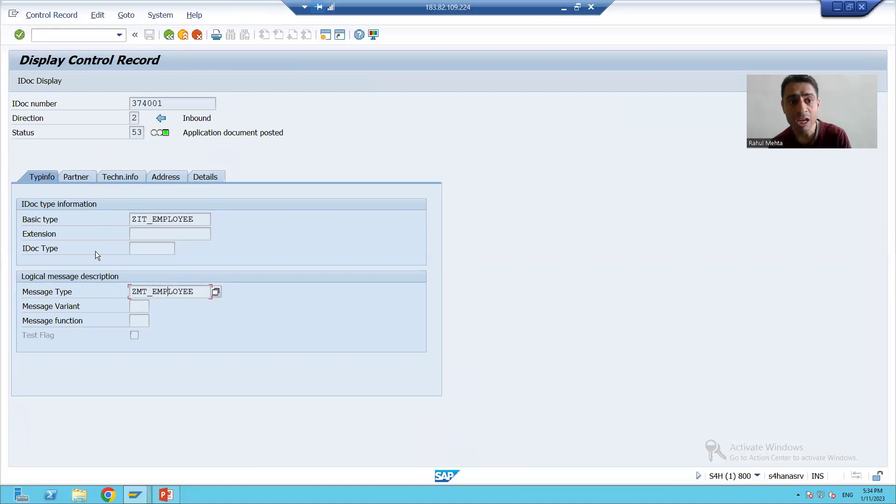
click(74, 177)
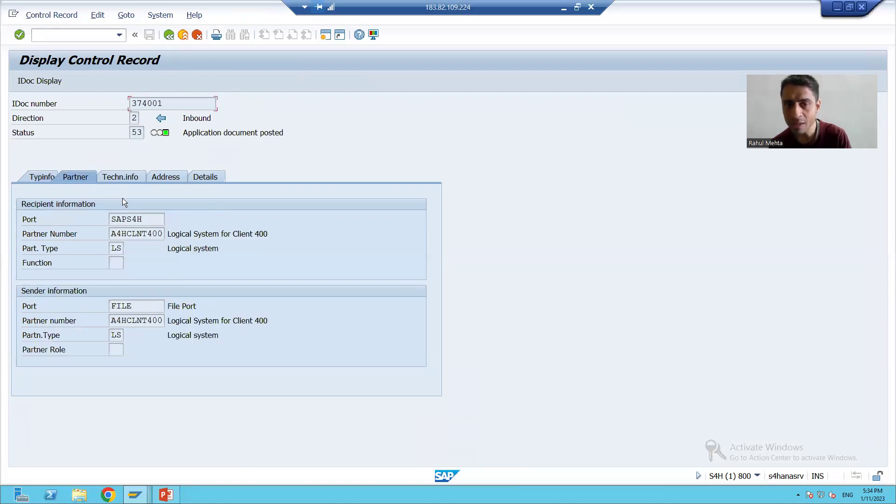
- Examine the sender and receiver fields of the EDIDC entry against the control record's partner information
double_click(201, 278)
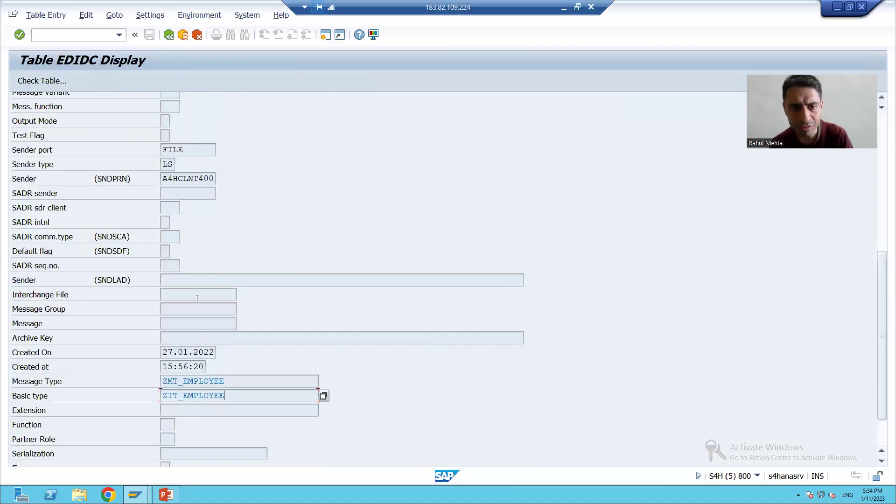
scroll(193, 319, up, 4)
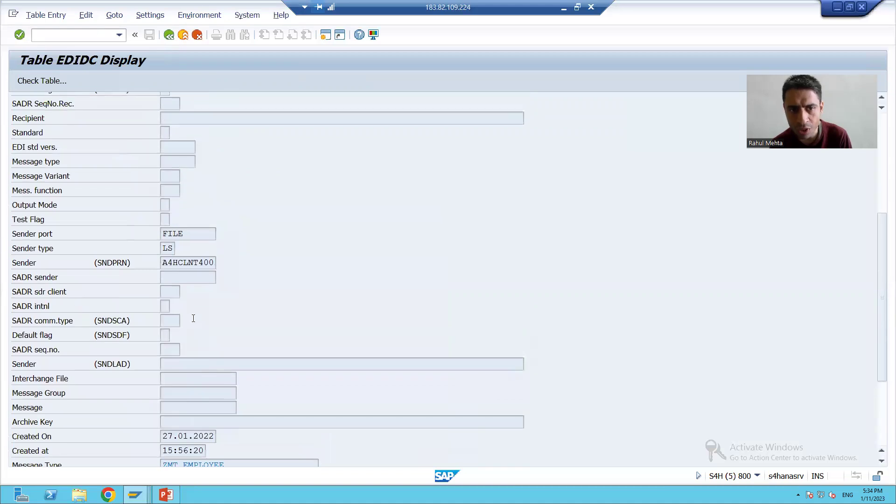
scroll(193, 319, up, 2)
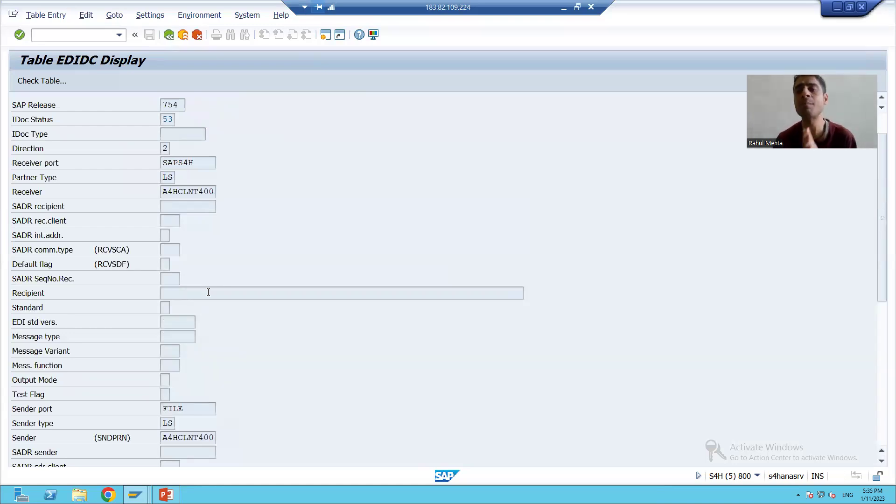
- Return from the control record to the IDoc overview and display the EID and ENAME contents of data segment Z1BP_STR_EMP_1
key(F3)
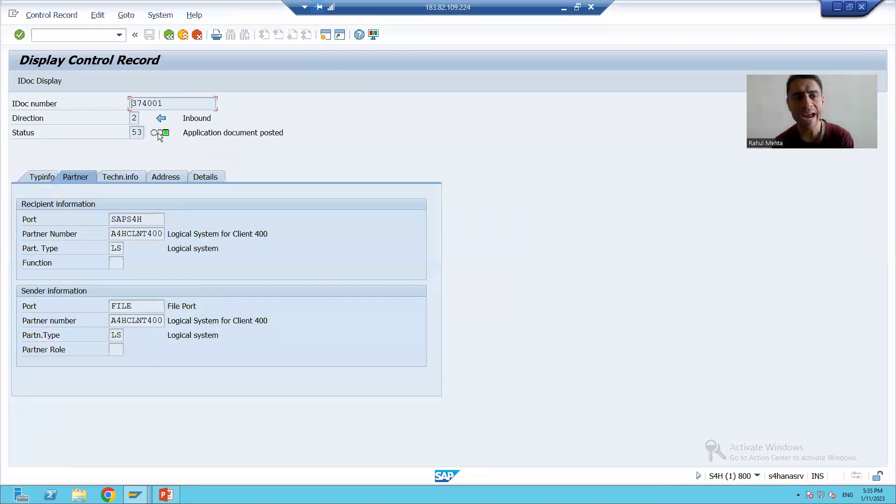
click(168, 35)
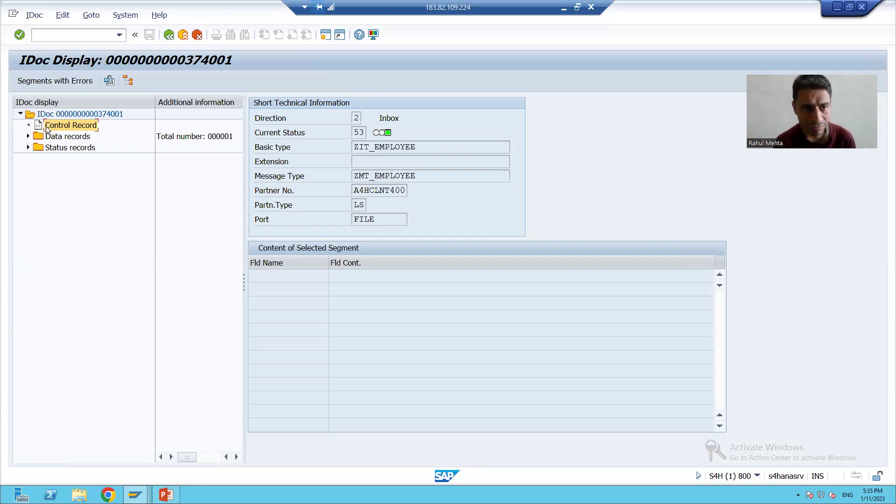
click(28, 136)
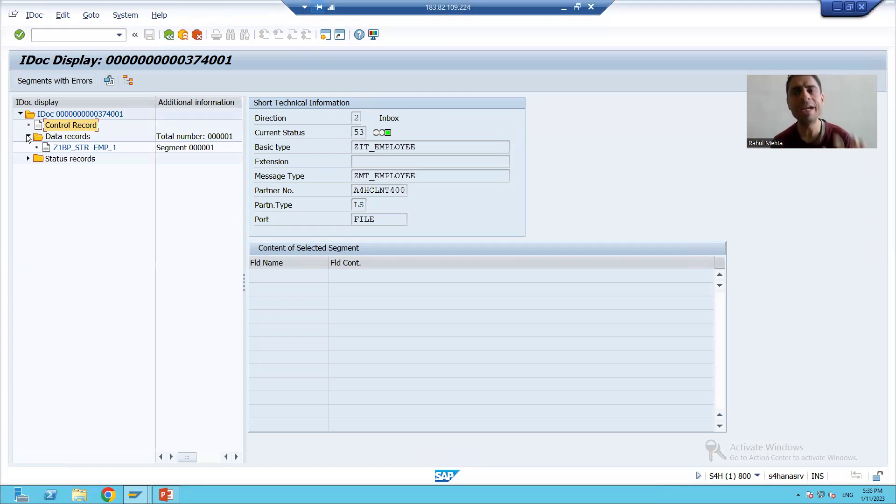
click(68, 148)
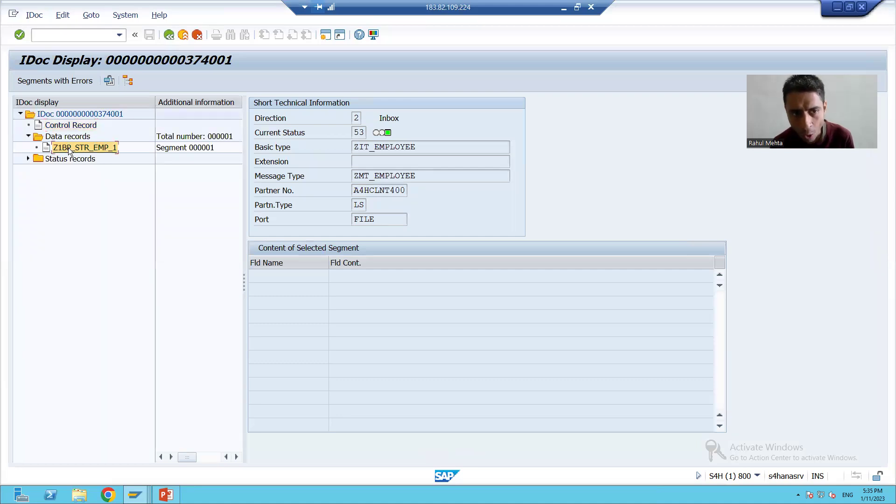
click(269, 275)
click(271, 275)
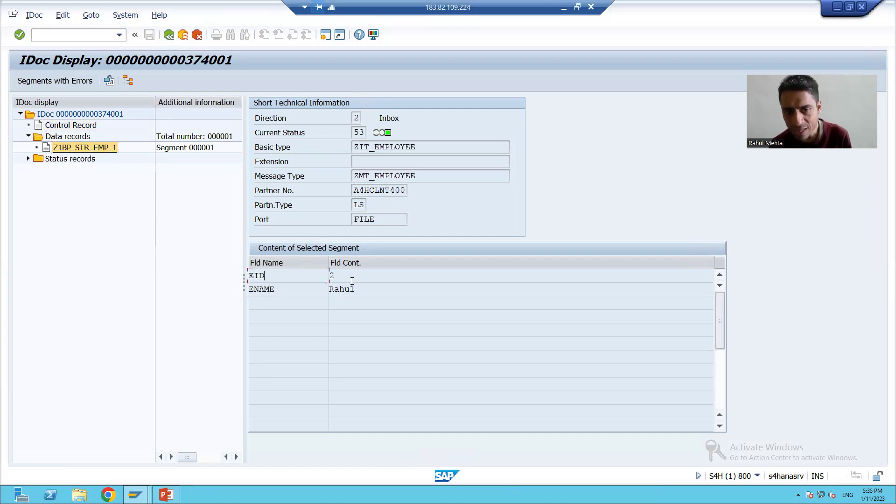
click(318, 292)
drag(354, 290, 314, 288)
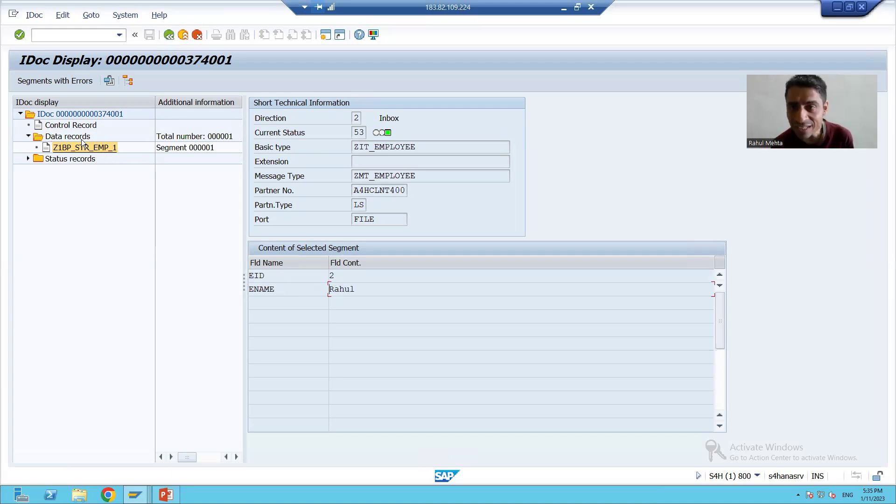
- Review the data record explanation on the IDOC Architecture slide in PowerPoint and return to the SAP IDoc display
click(165, 494)
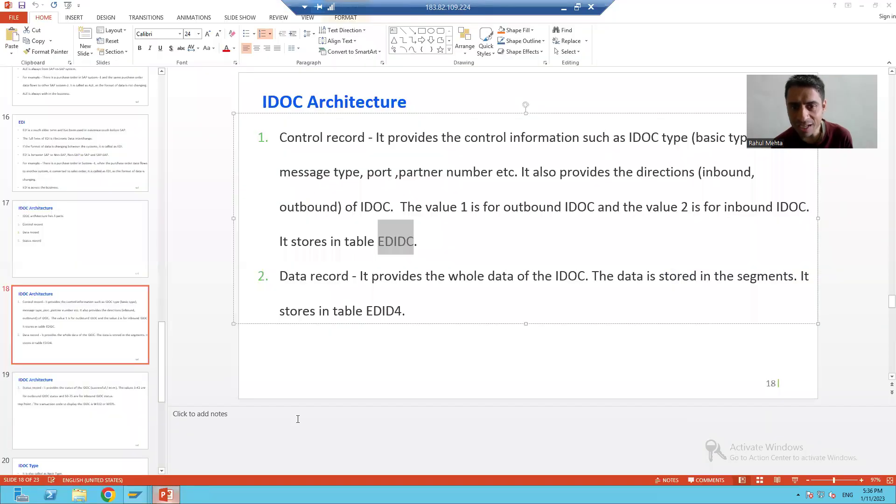
click(466, 277)
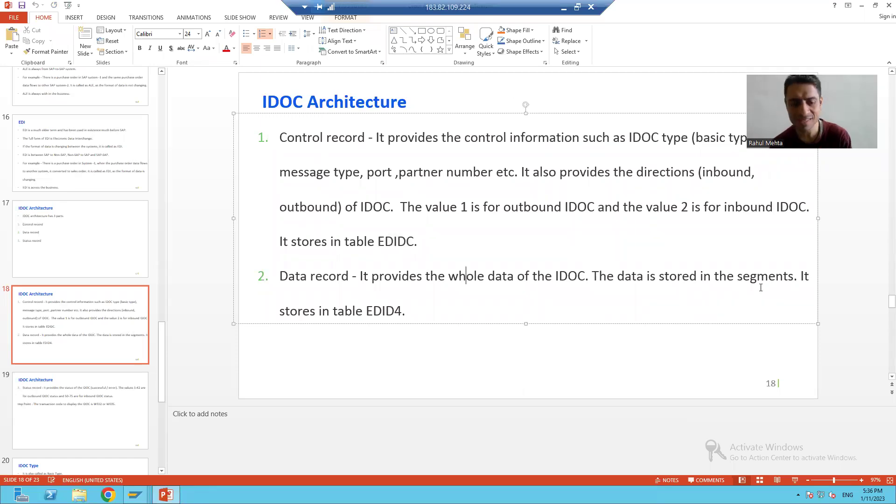
key(alt+Tab)
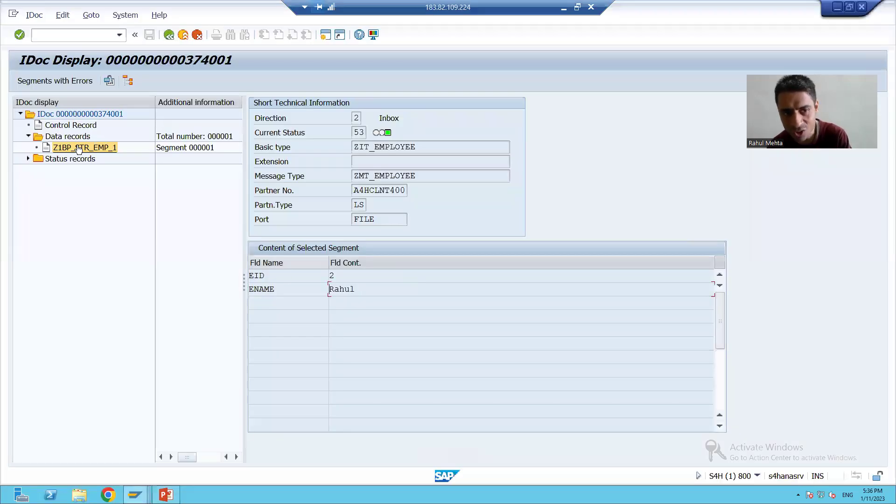
- Examine the field names and field contents of the EID and ENAME rows in the selected segment
click(289, 275)
click(289, 288)
click(350, 290)
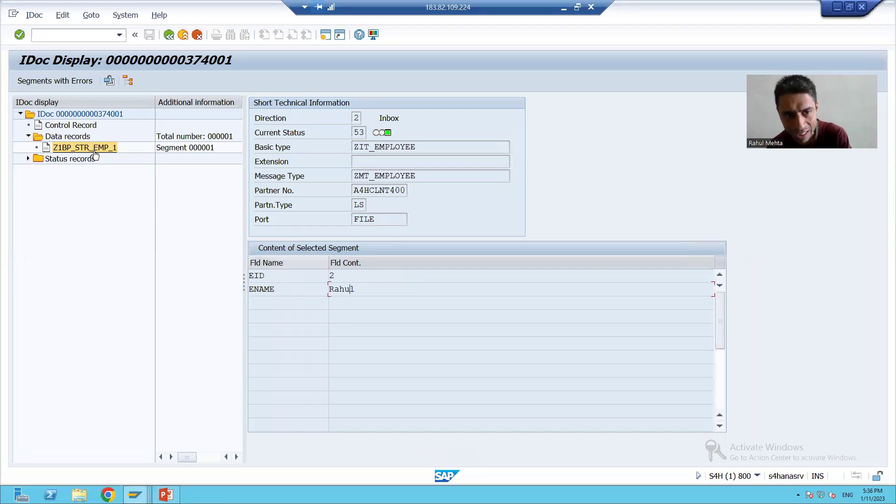
click(275, 285)
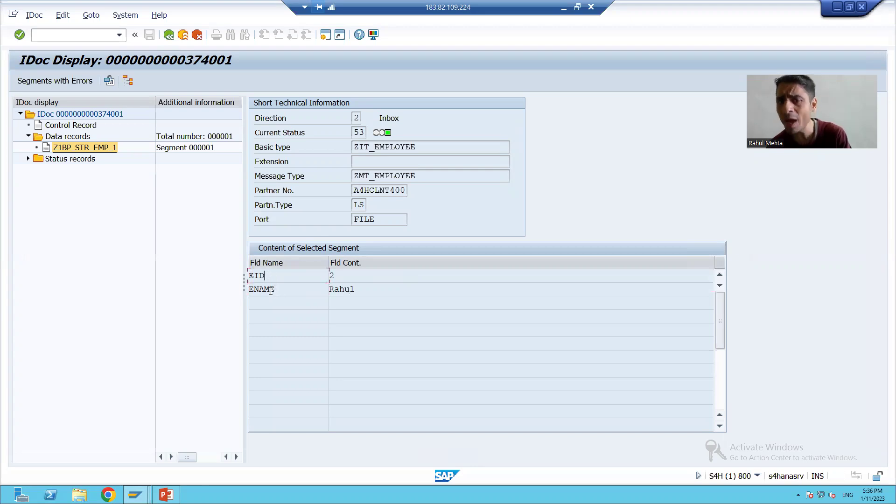
double_click(333, 275)
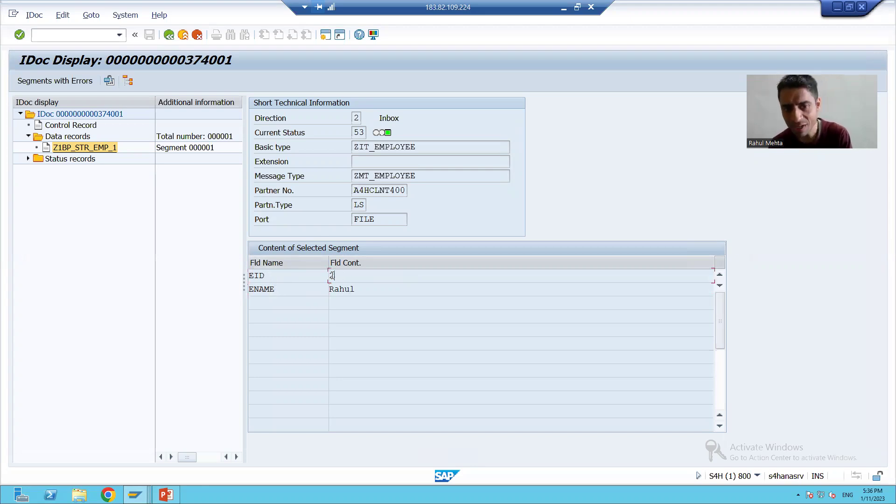
drag(356, 289, 329, 288)
click(330, 289)
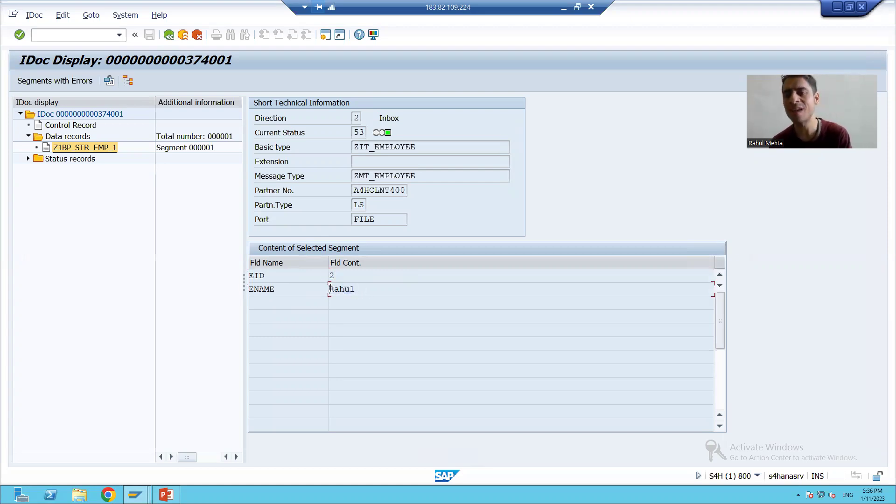
- Look up the data record table on the PowerPoint slide, and display table EDID4 in SAP using transaction SE11
key(alt+Tab)
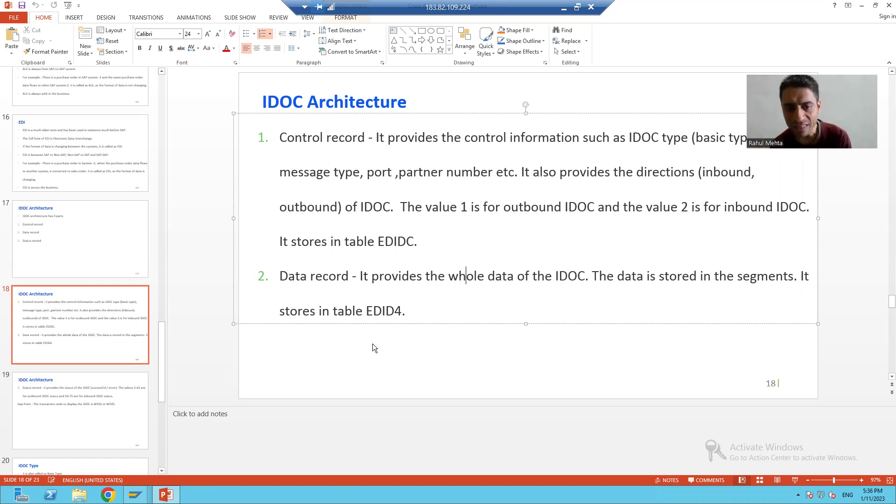
drag(366, 313, 401, 309)
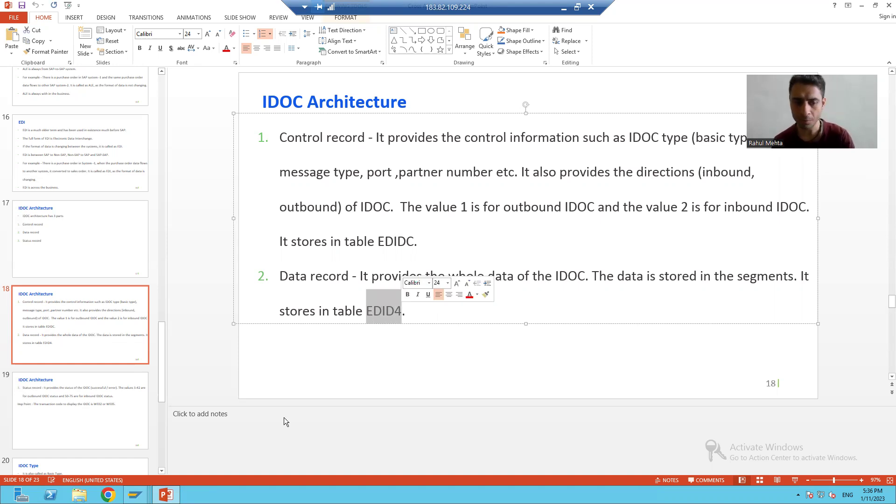
mouse_move(136, 494)
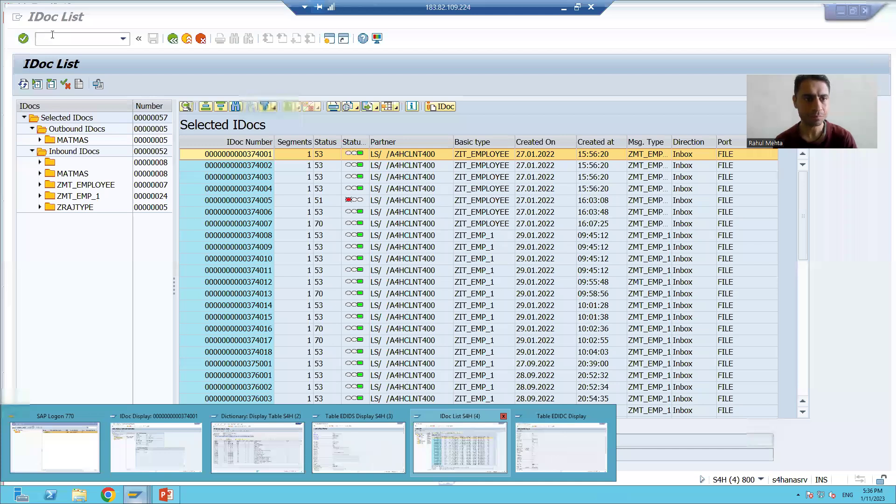
click(358, 447)
click(53, 34)
text(/nse11)
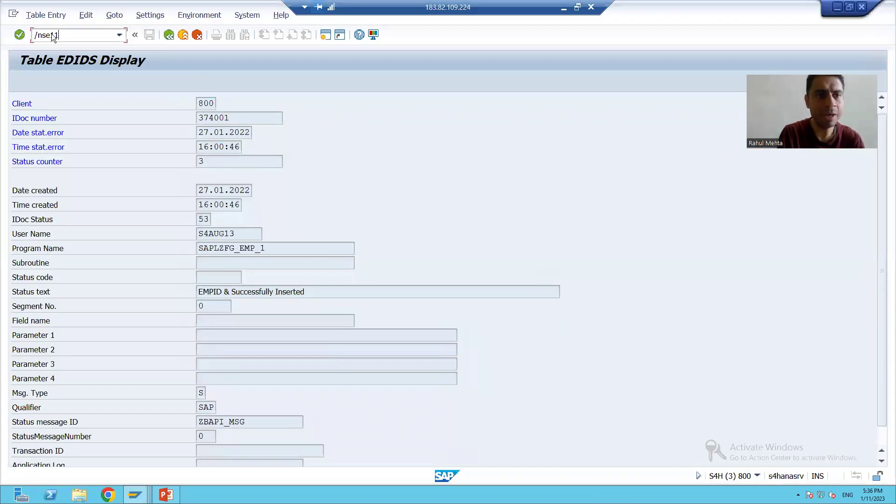
key(Return)
text(EDID4)
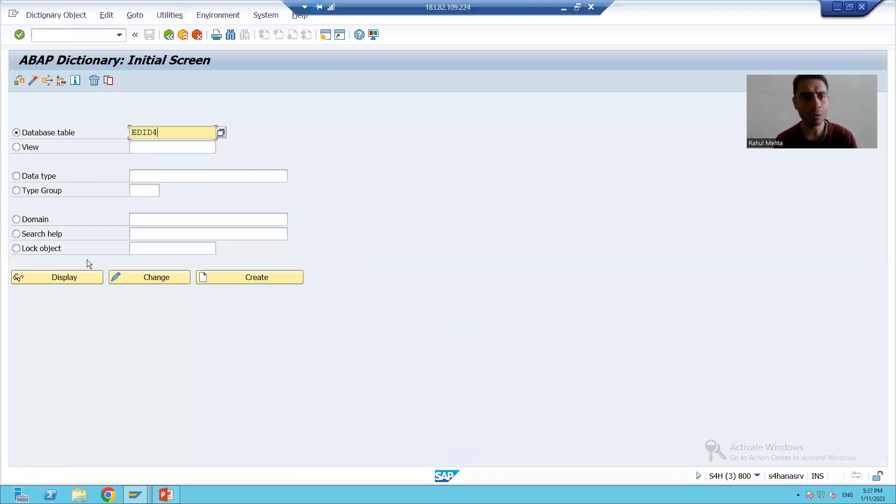
click(66, 275)
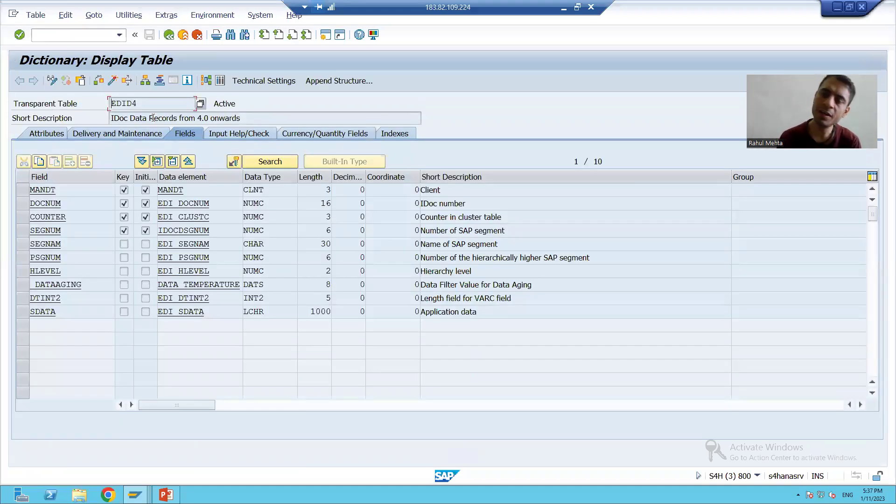
- List the contents of table EDID4 filtered by IDoc number 374001
click(220, 80)
click(208, 120)
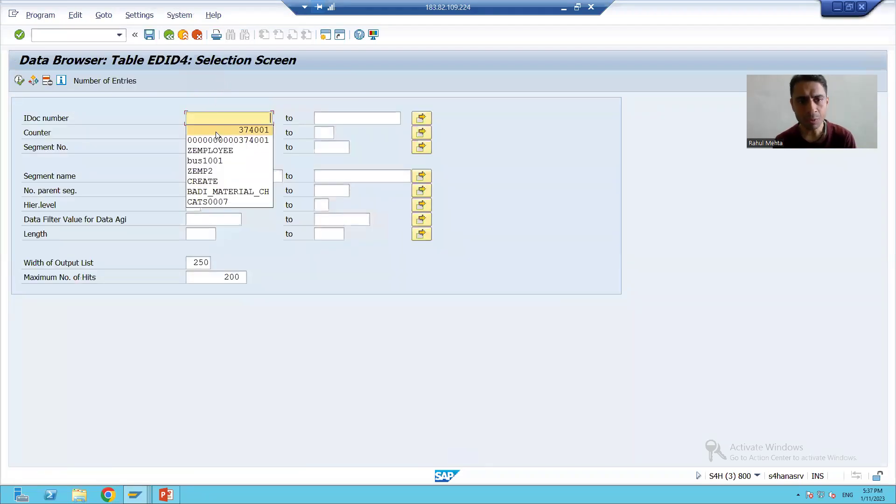
click(216, 131)
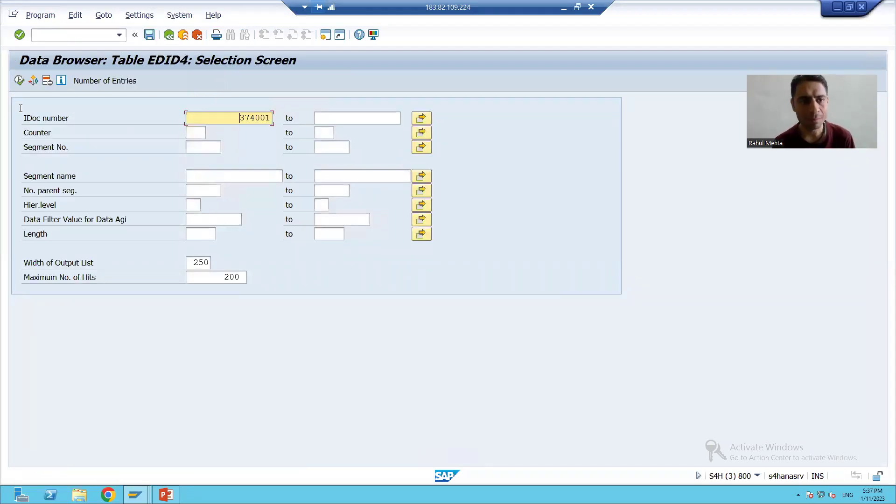
click(20, 81)
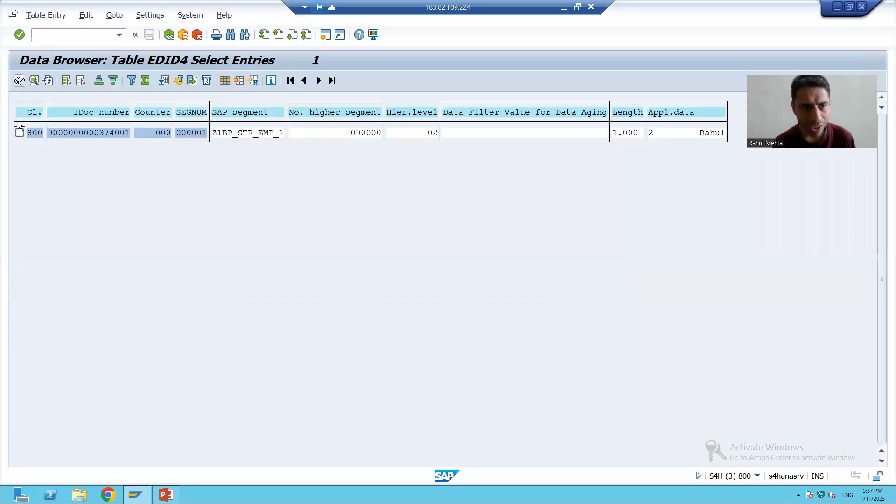
- Display the details of the EDID4 entry and compare its segment name with the data record segment in the IDoc display
click(19, 82)
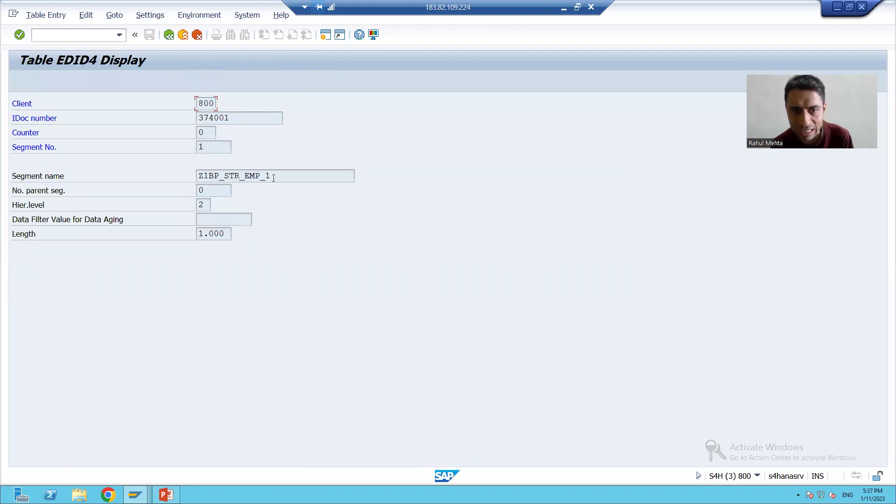
drag(275, 177, 197, 177)
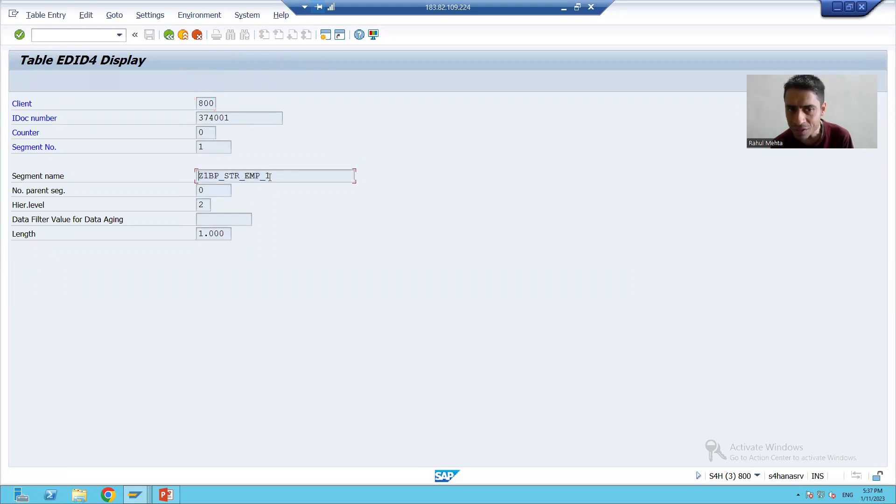
click(197, 177)
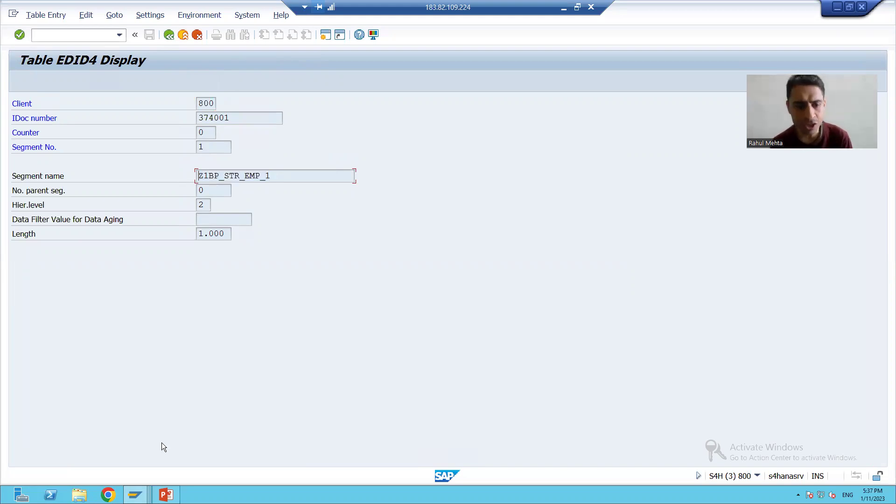
mouse_move(136, 495)
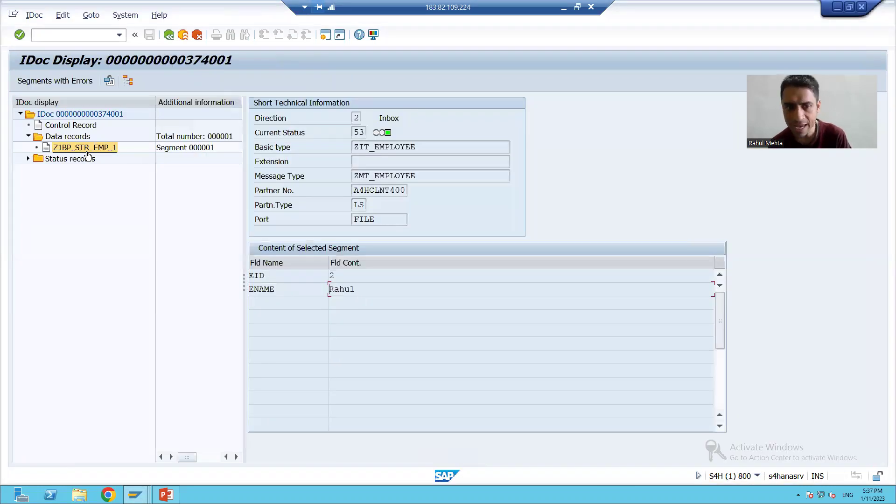
key(alt+Tab)
click(229, 176)
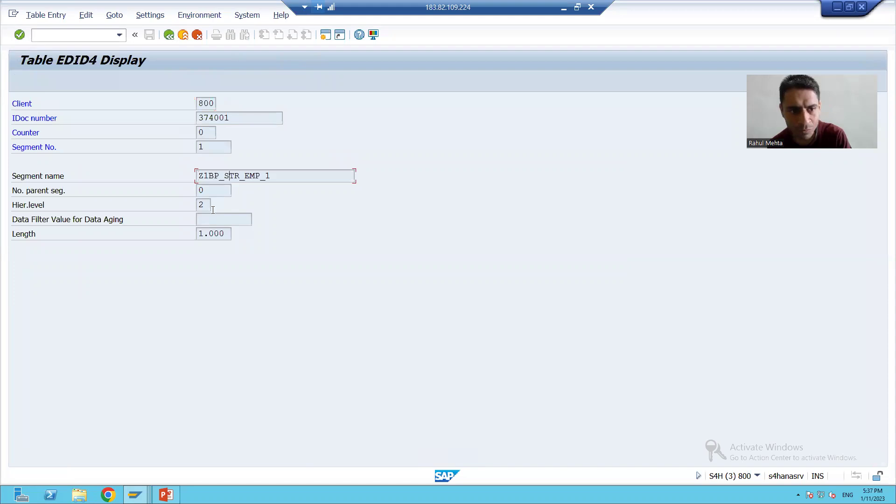
- Return to the EDID4 entry list and examine the application data stored for the segment
click(170, 36)
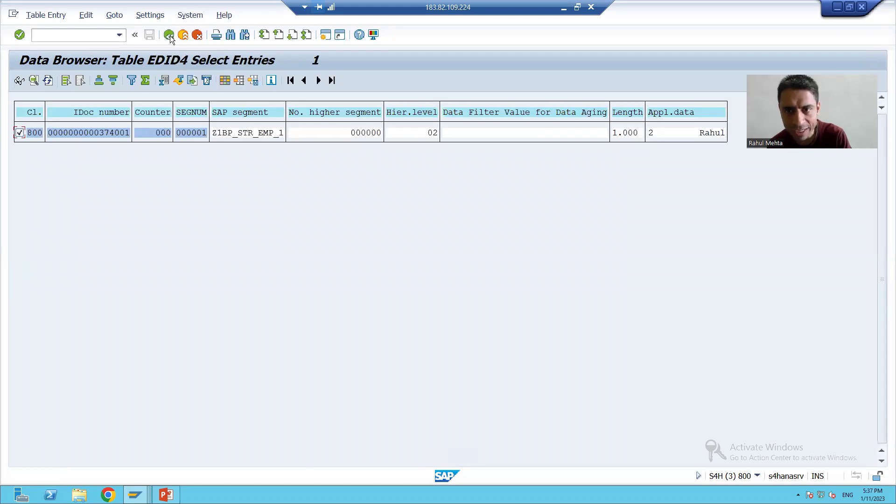
click(651, 134)
click(700, 134)
- Switch to the IDoc display, go back to the IDoc list and reopen IDoc 374001
key(alt+Tab)
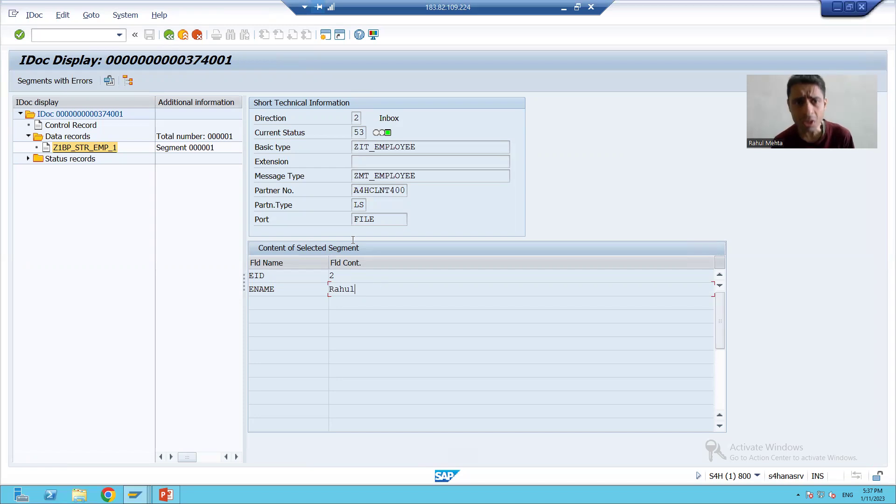
click(171, 38)
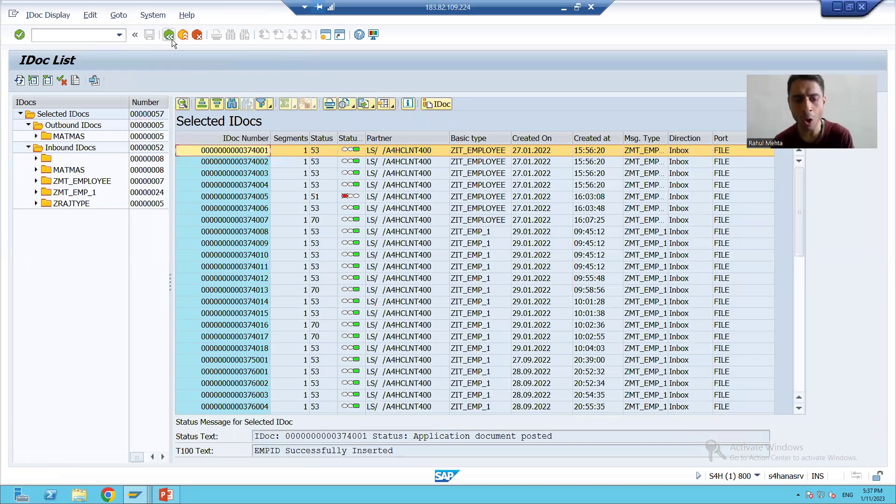
double_click(239, 150)
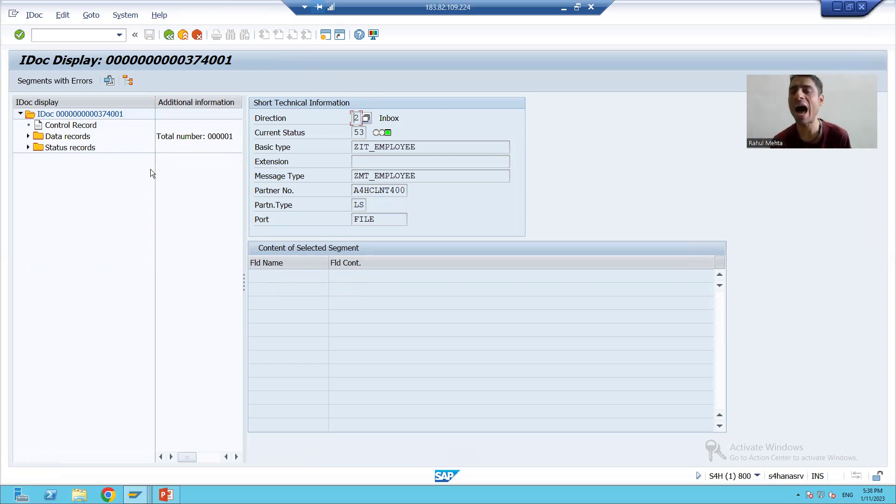
- Review the status record explanation on slide 19 in PowerPoint, focusing on the outbound values 1-42 and inbound values 50-75
click(166, 495)
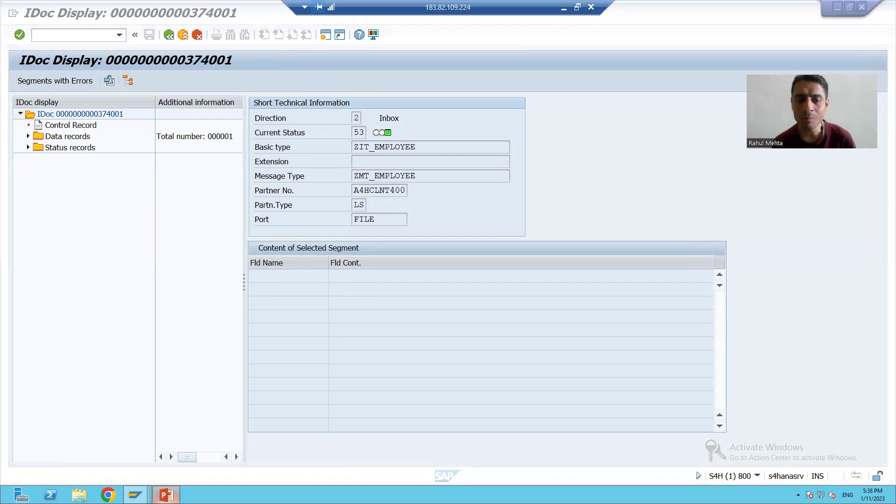
click(83, 416)
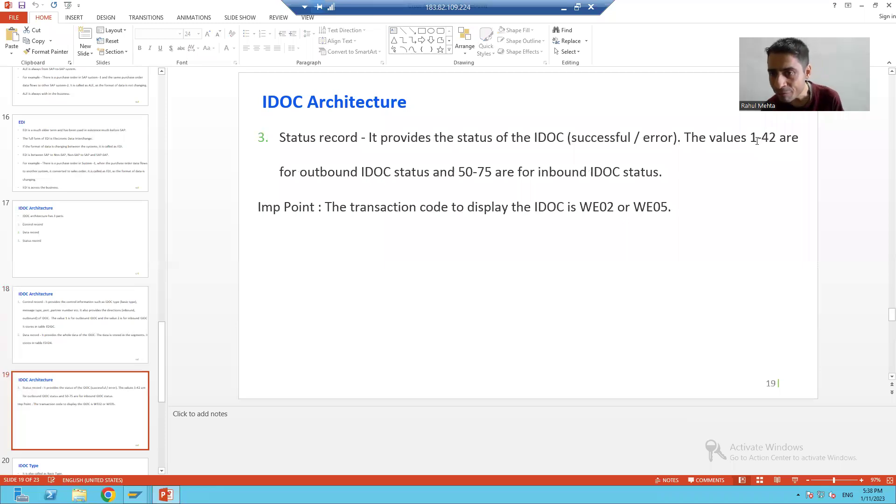
click(756, 137)
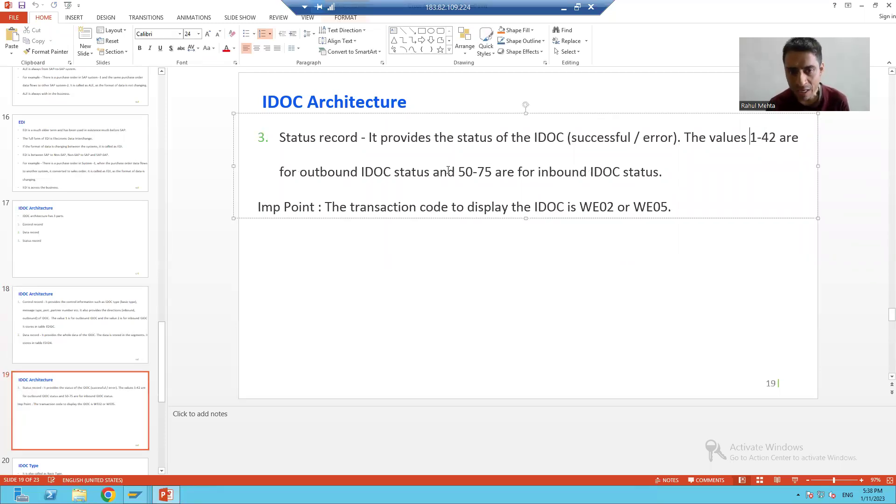
click(376, 174)
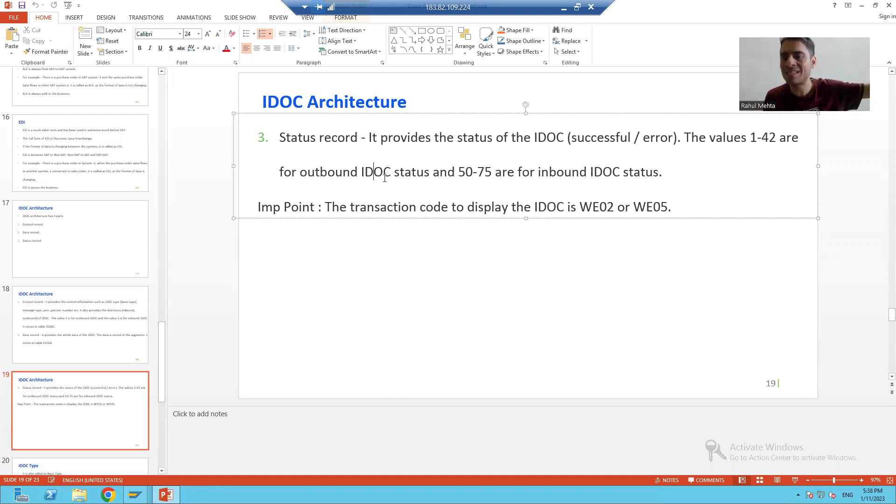
click(761, 138)
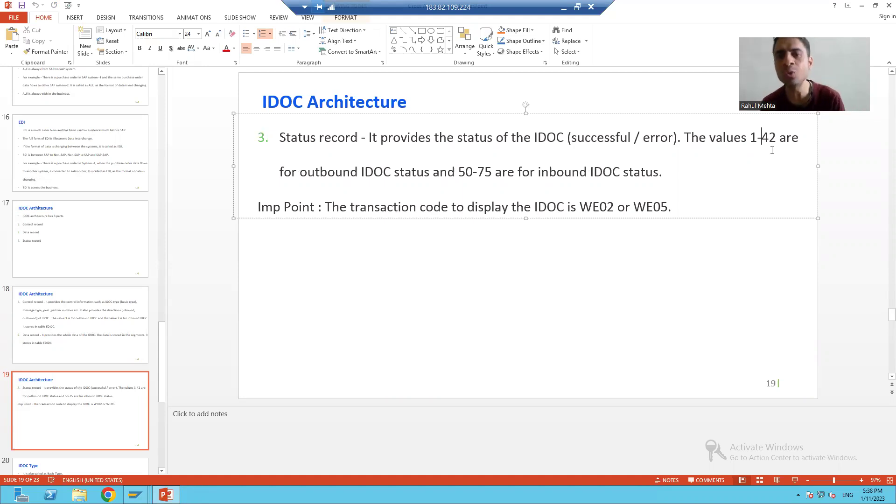
click(646, 172)
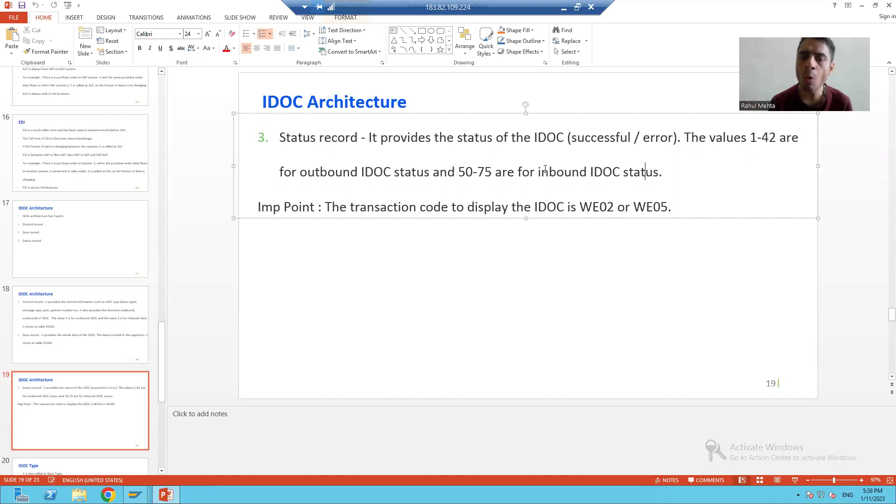
drag(458, 173, 490, 173)
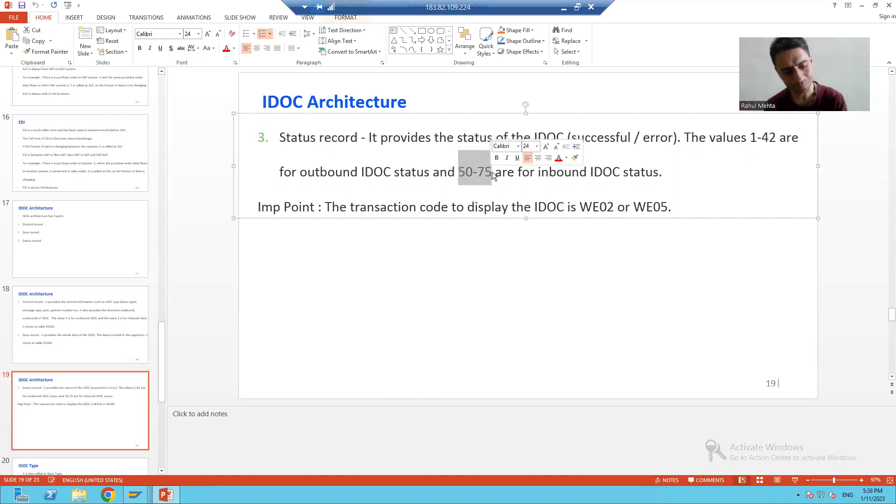
- Expand the status records of IDoc 374001 in SAP and compare codes 53, 62, 64 and 50 with the slide's inbound range
key(alt+Tab)
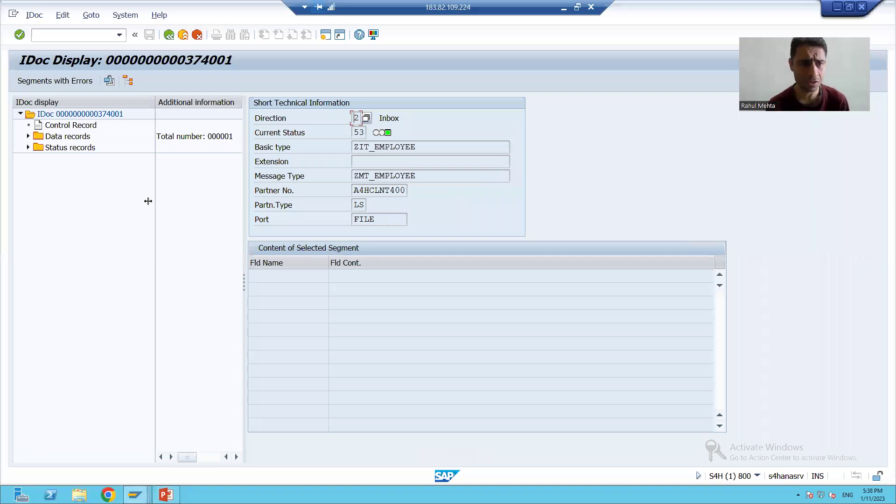
click(28, 147)
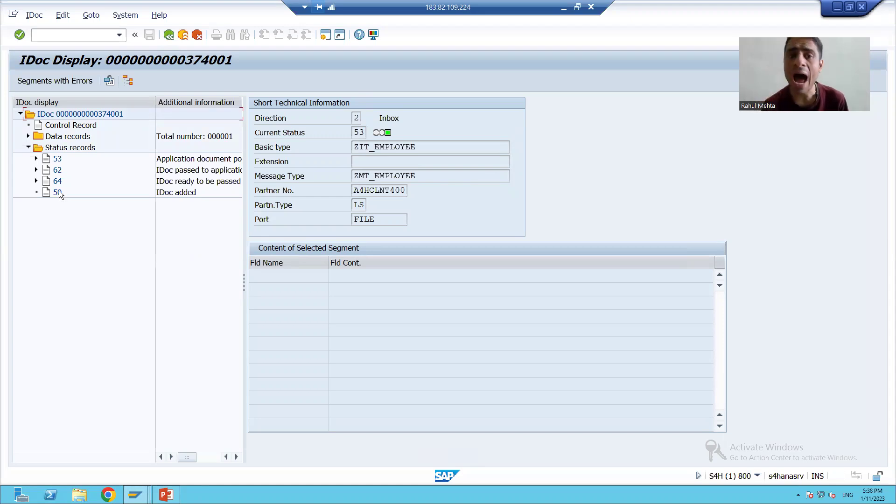
click(357, 115)
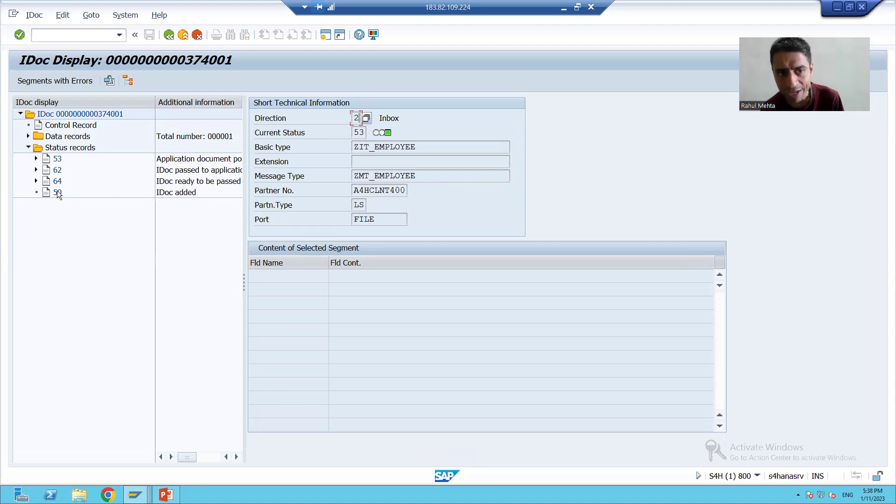
click(58, 159)
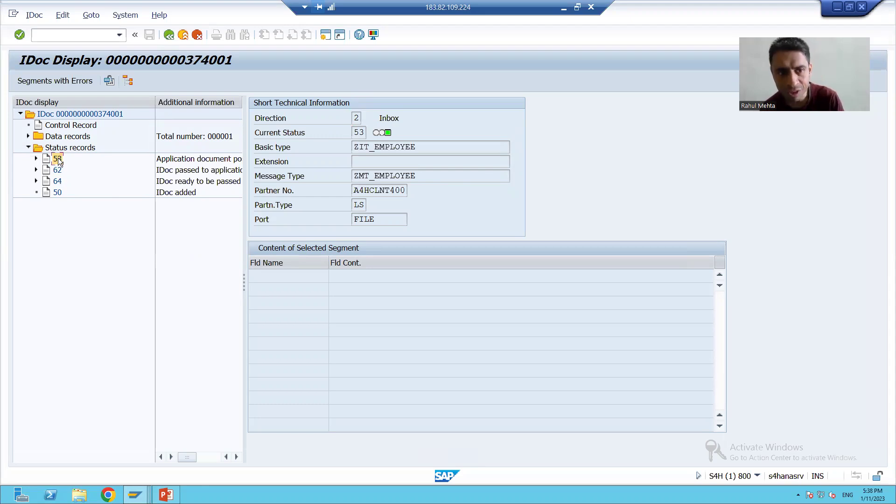
click(58, 170)
click(58, 181)
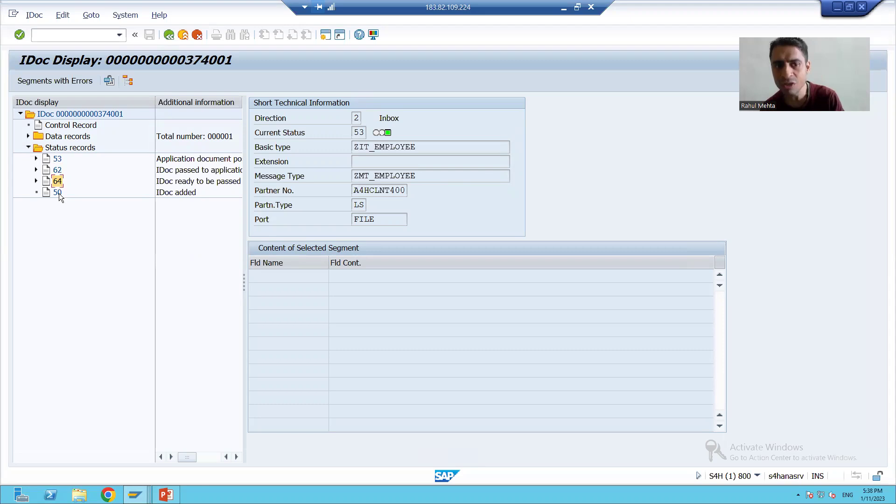
key(alt+Tab)
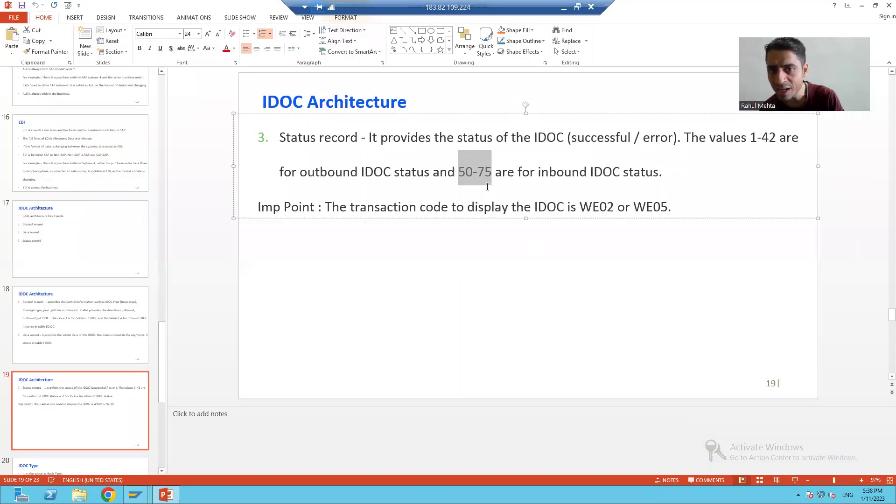
key(alt+Tab)
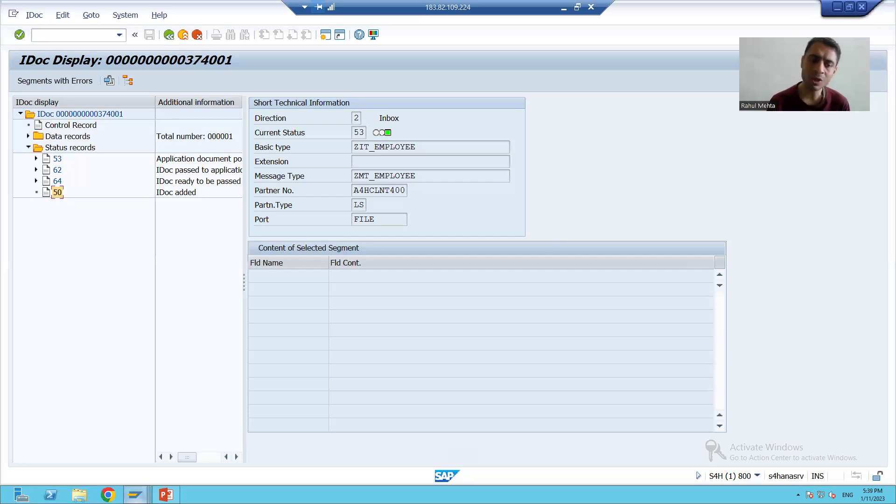
- Switch to the SAP session showing table EDIDC and display table EDIDS using transaction SE11
mouse_move(135, 494)
click(560, 443)
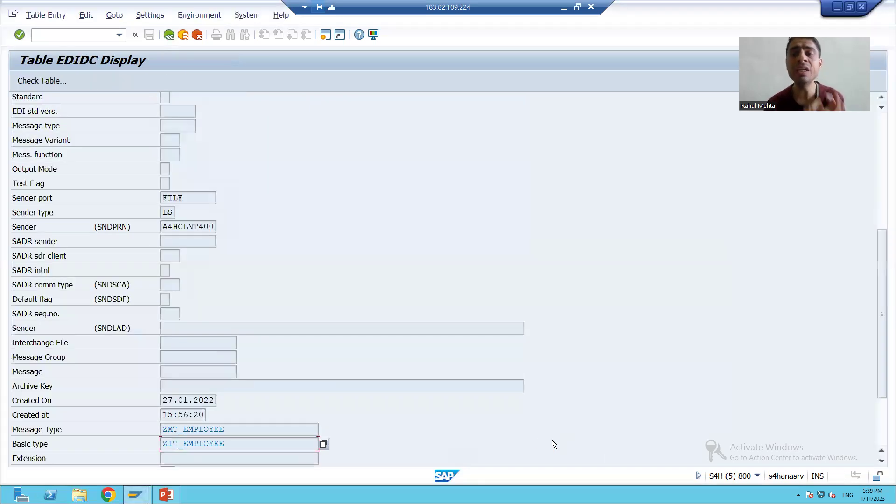
click(42, 34)
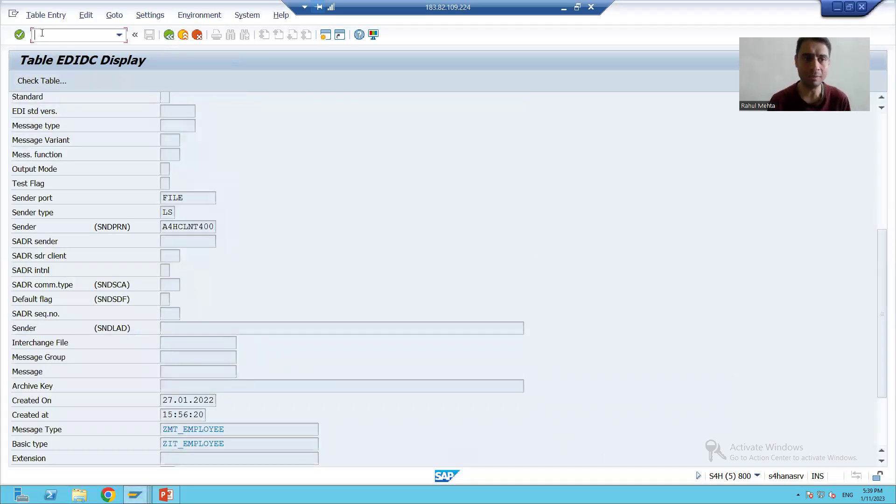
text(/ns)
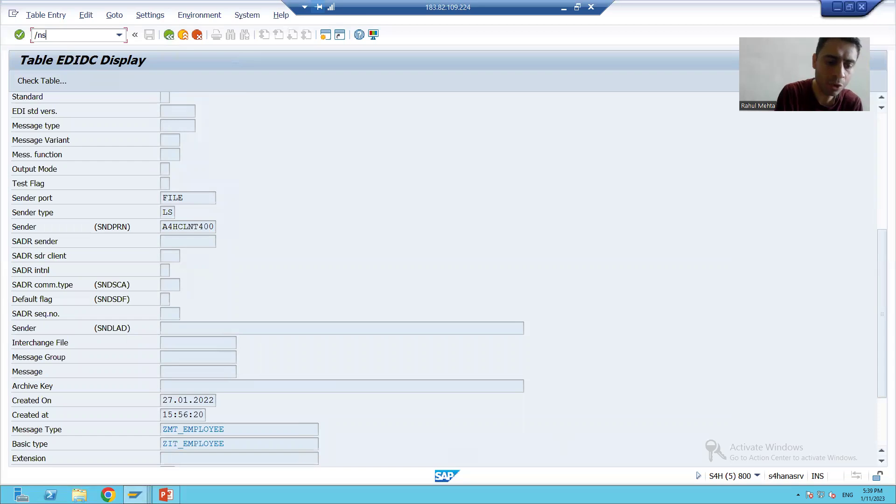
text(e11)
key(Return)
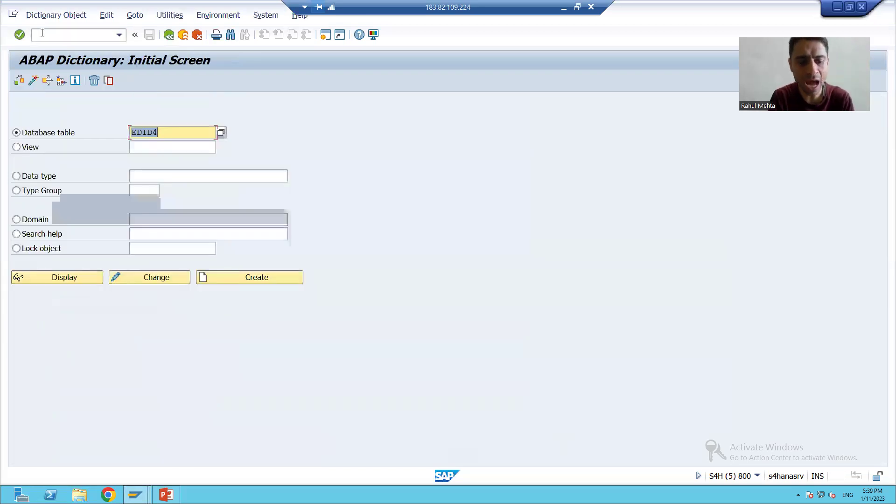
text(EDIDS)
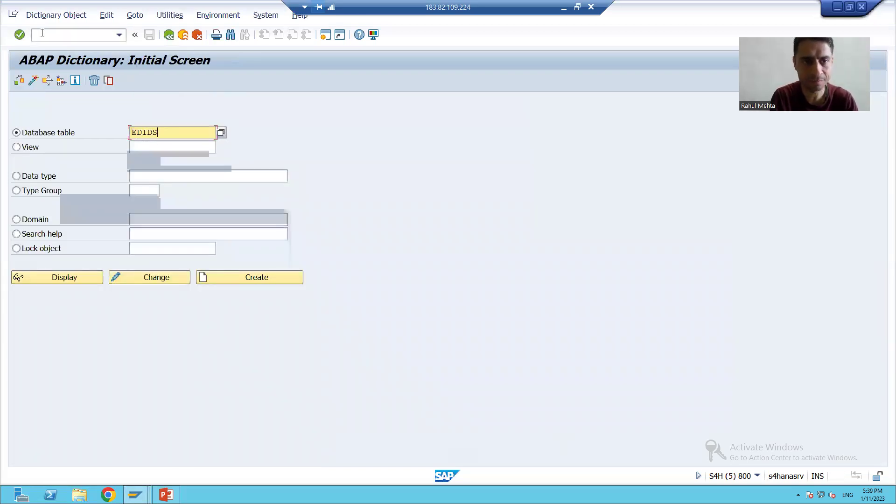
key(Return)
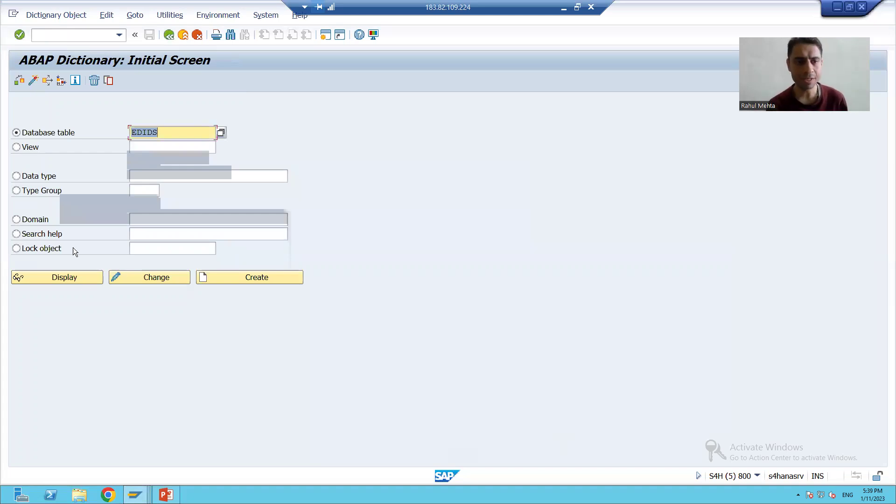
click(169, 133)
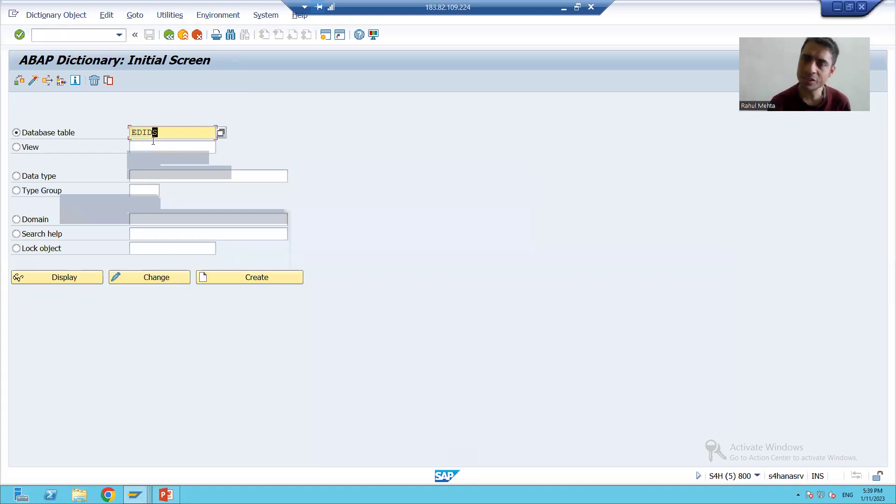
click(74, 278)
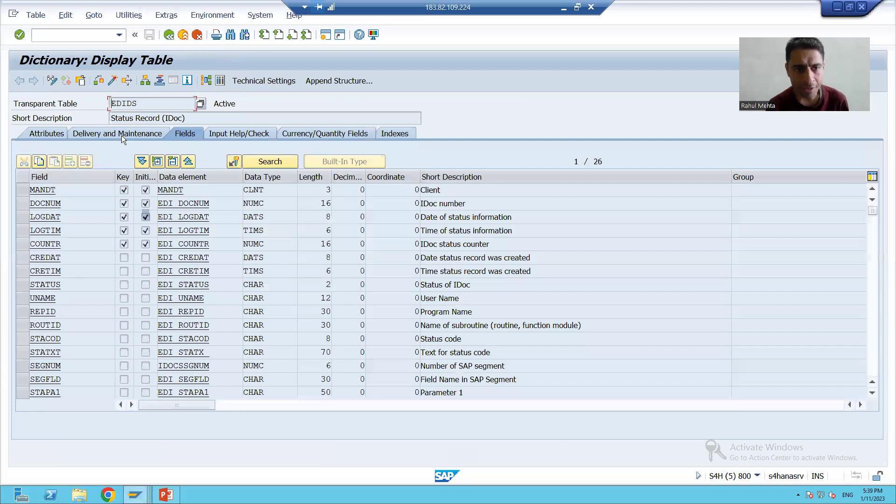
- Examine the short description of table EDIDS
click(132, 117)
drag(111, 118, 187, 118)
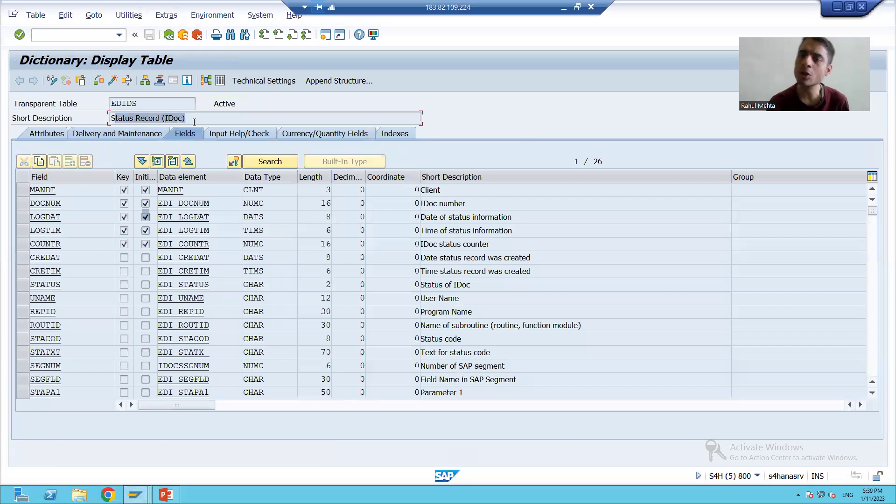
click(186, 118)
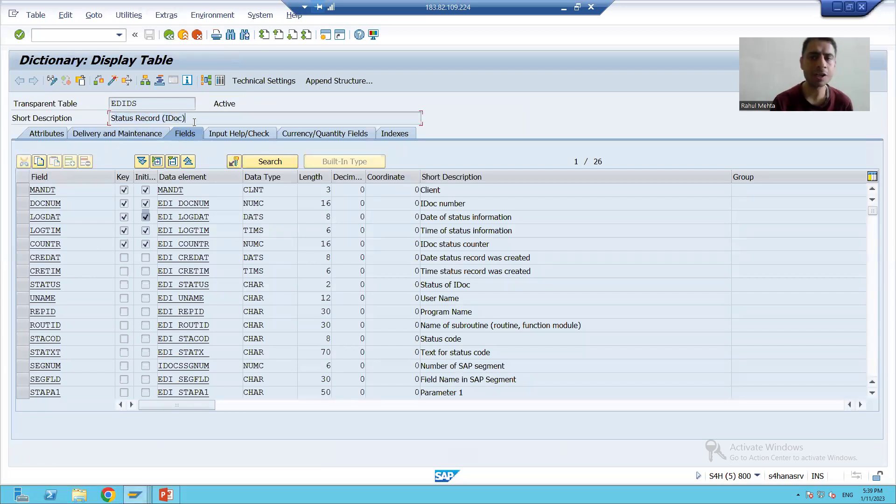
- Display the contents of table EDIDS filtered by IDoc number 374001
click(220, 80)
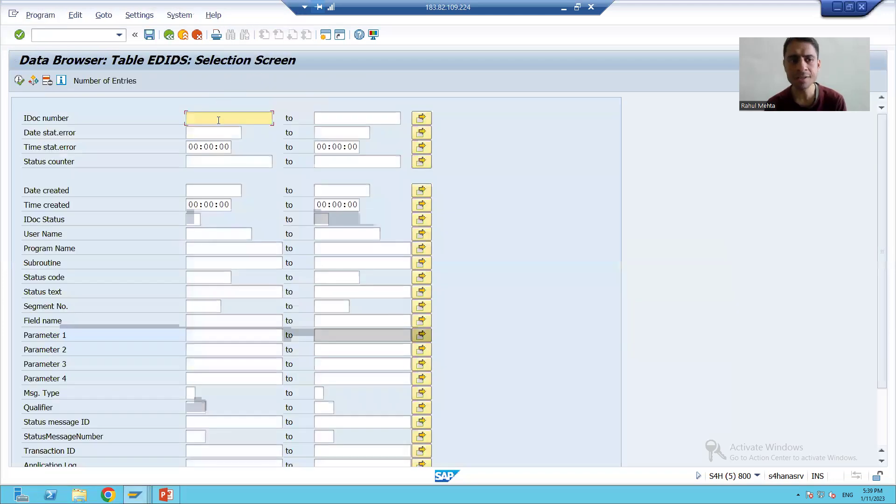
click(217, 118)
click(223, 132)
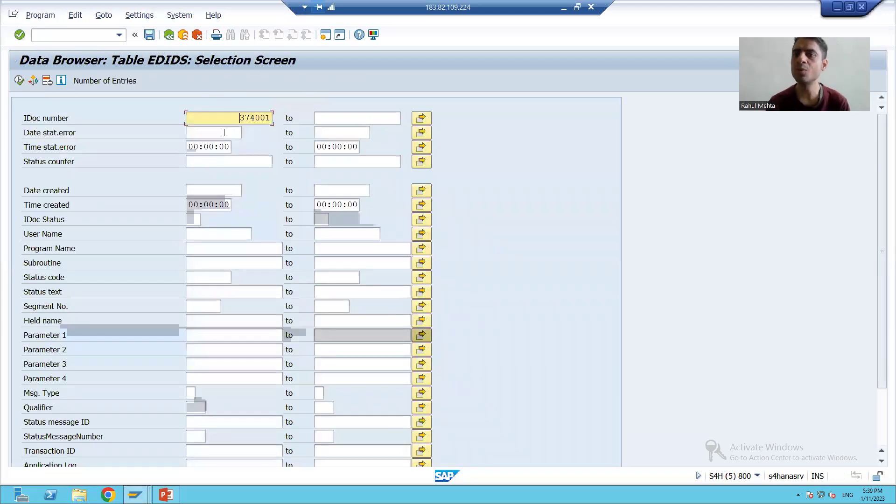
click(19, 80)
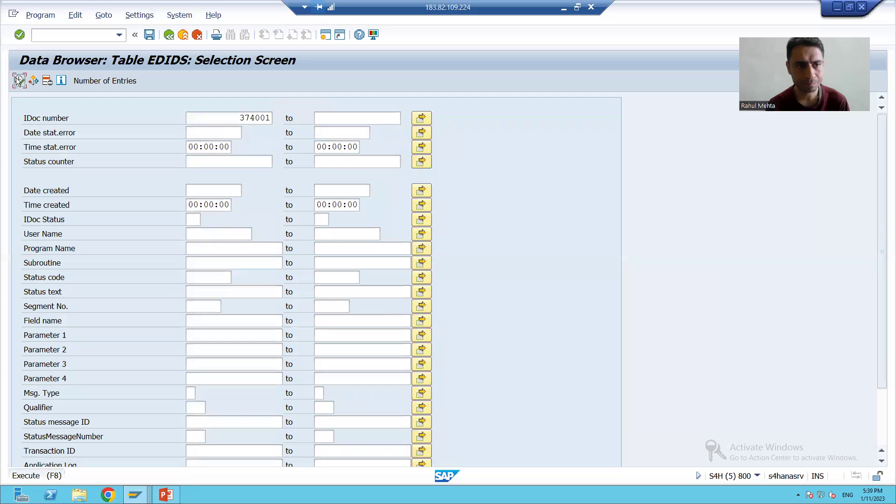
- Mark the four EDIDS entries, view only the status 53 entry in detail, and return to the table definition
click(19, 133)
click(19, 142)
click(19, 153)
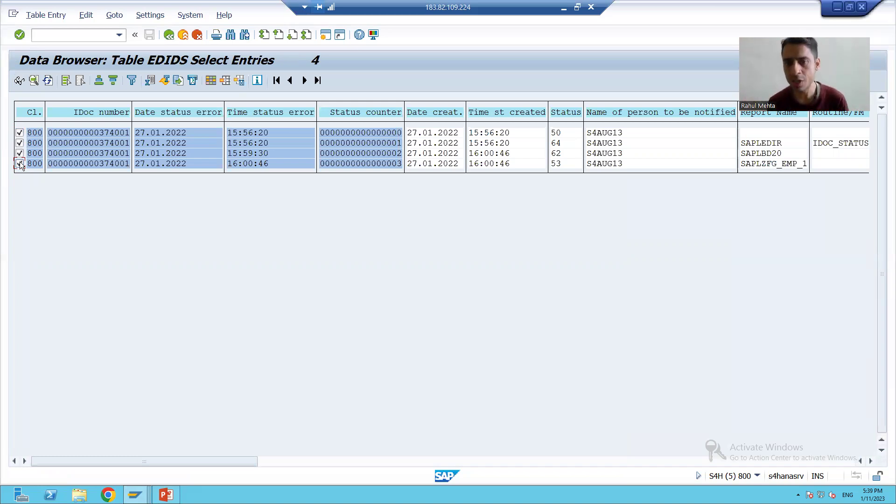
click(19, 163)
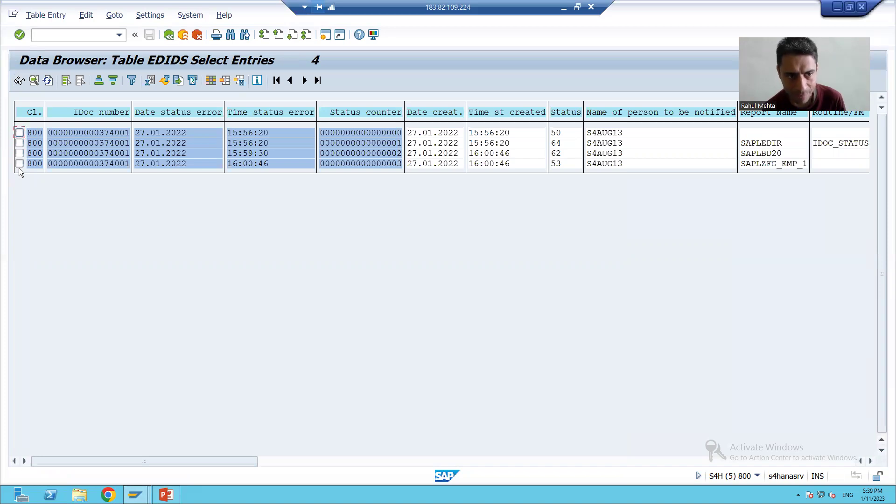
click(20, 163)
click(20, 82)
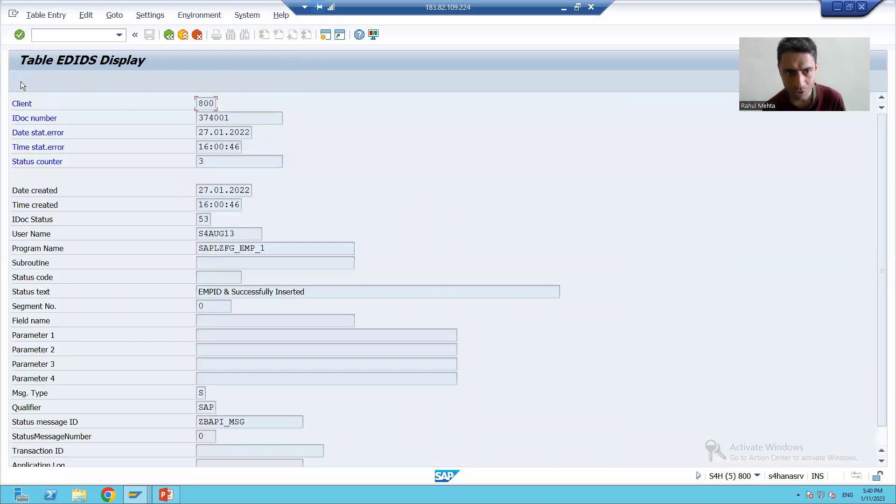
click(203, 220)
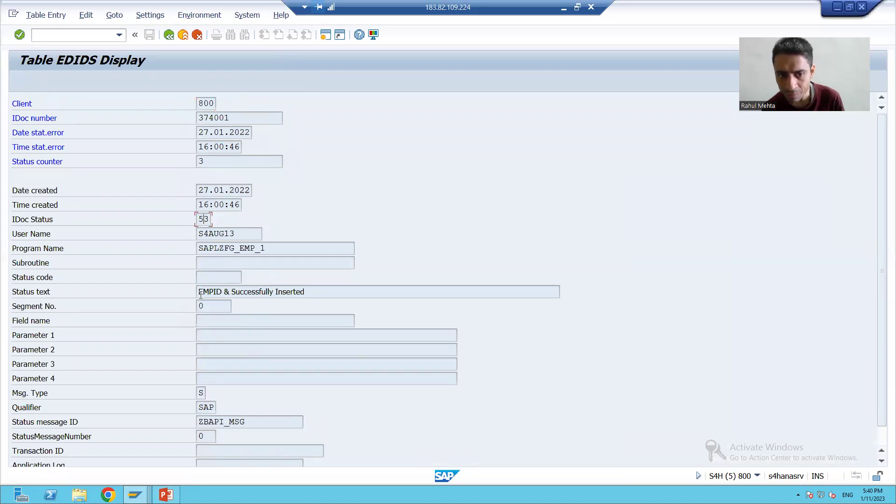
click(168, 34)
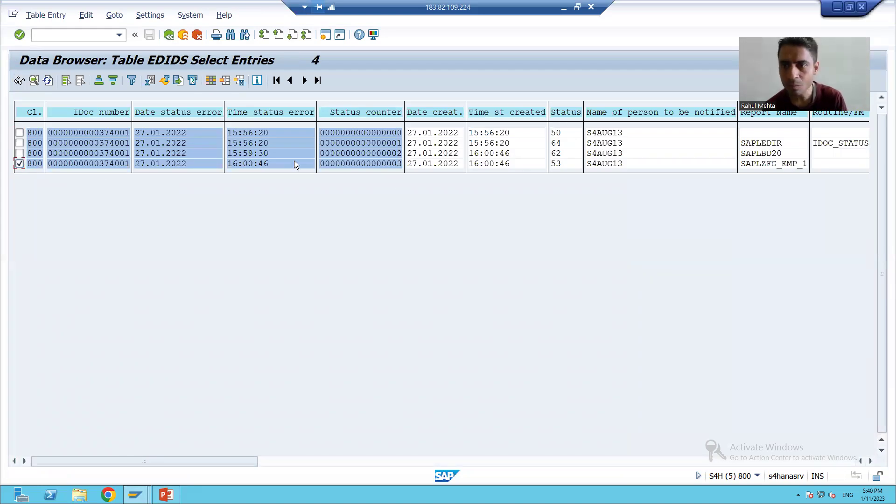
click(167, 35)
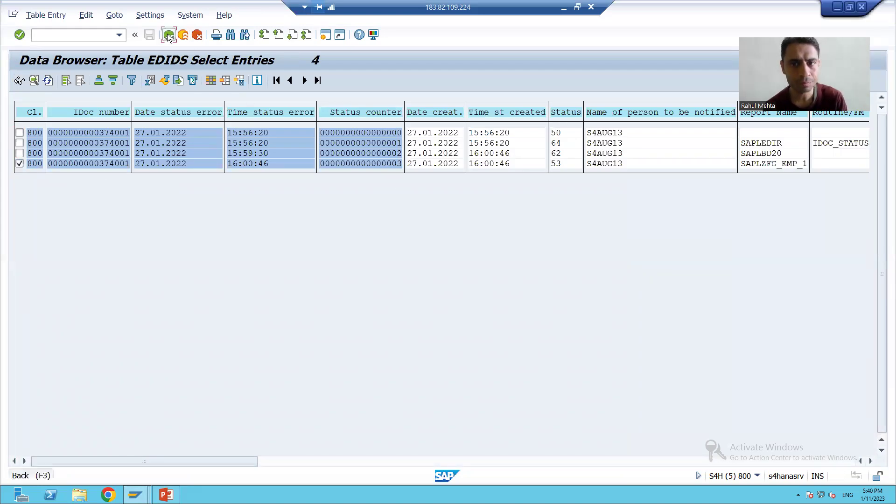
click(169, 34)
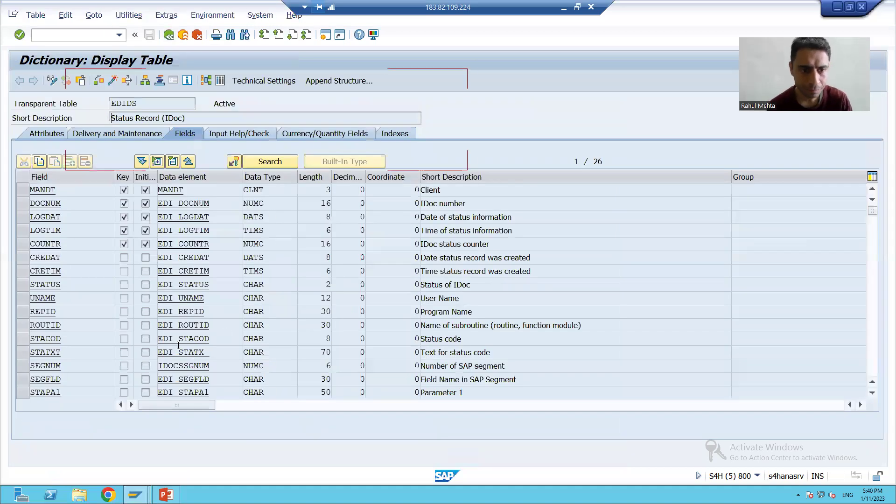
- Drill down from the STATUS field's data element to the value range of domain EDI_STATUS and open value table TEDS1's data selection
double_click(189, 285)
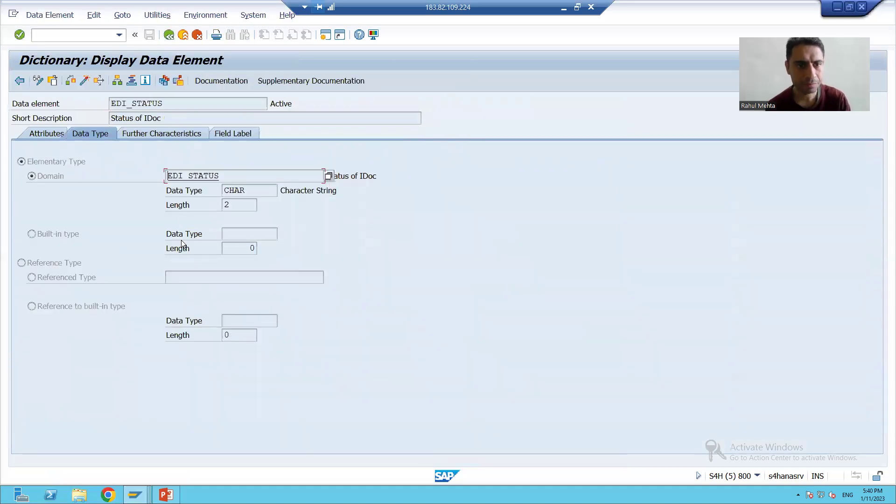
double_click(186, 177)
click(150, 134)
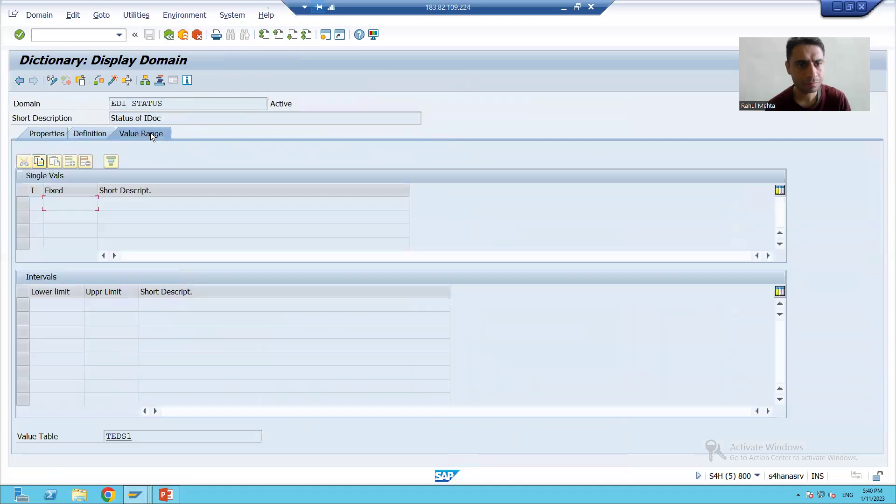
double_click(127, 436)
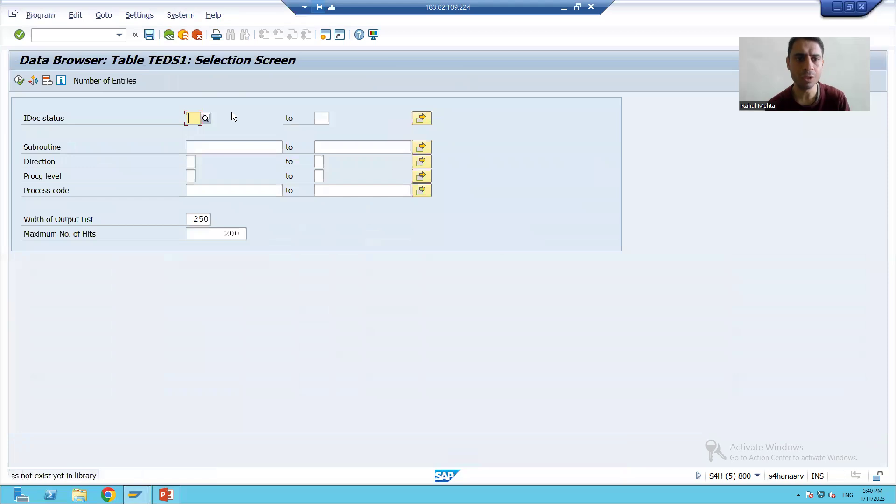
- List the possible IDoc status values in TEDS1 and examine the description of status 53
key(F4)
scroll(312, 282, down, 17)
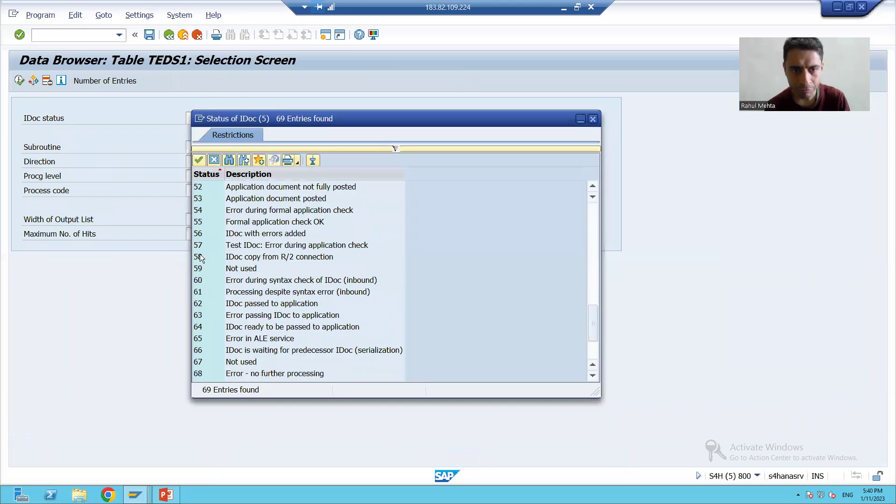
click(217, 199)
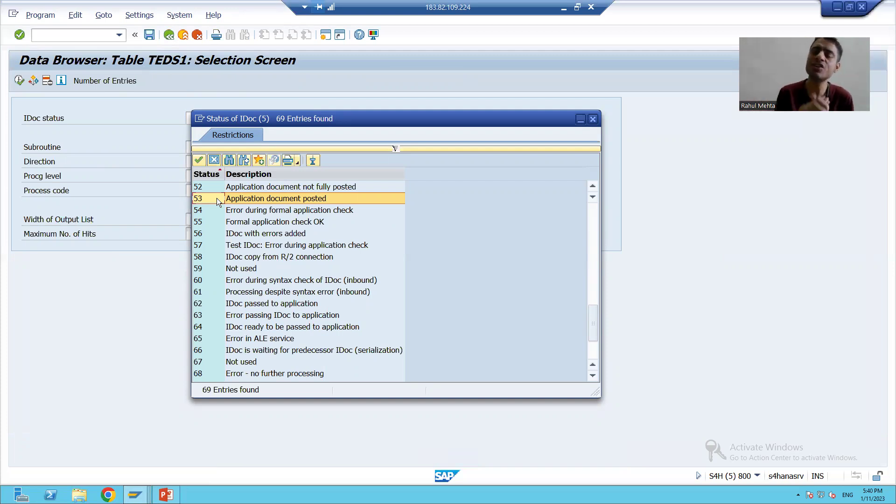
click(593, 119)
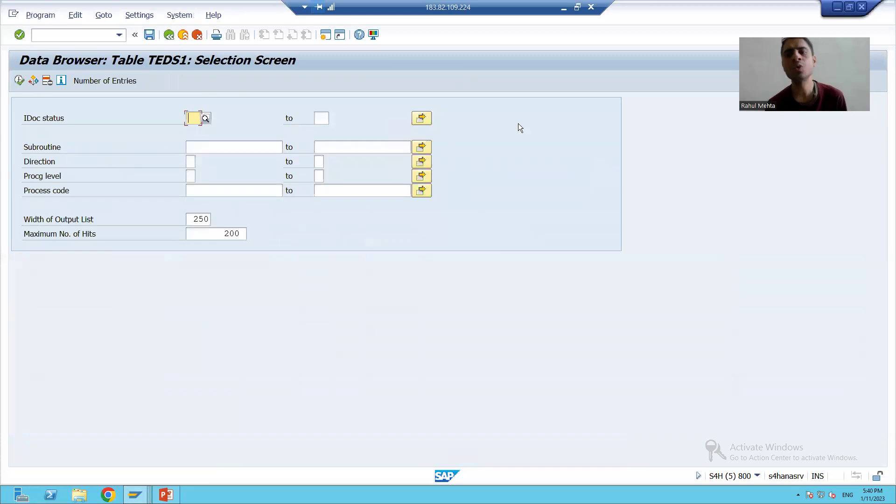
- Return to the EDI_STATUS data element and switch to the IDOC Architecture slide in PowerPoint
click(169, 34)
click(168, 36)
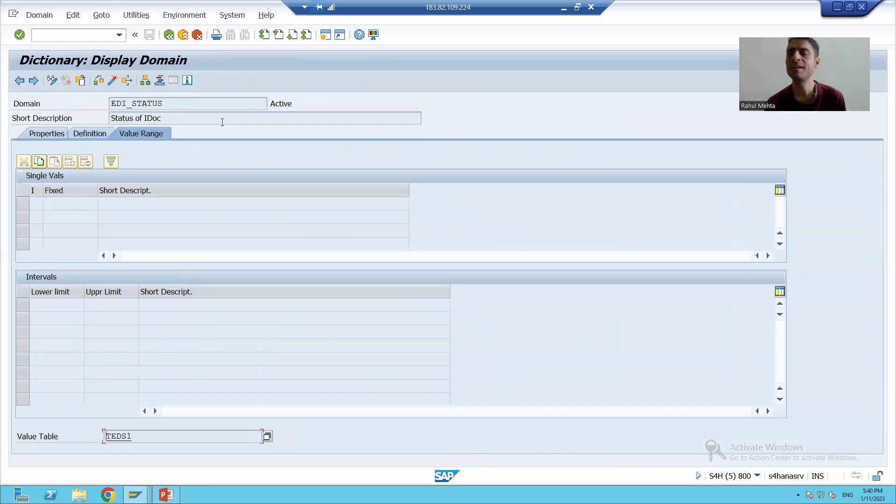
click(169, 36)
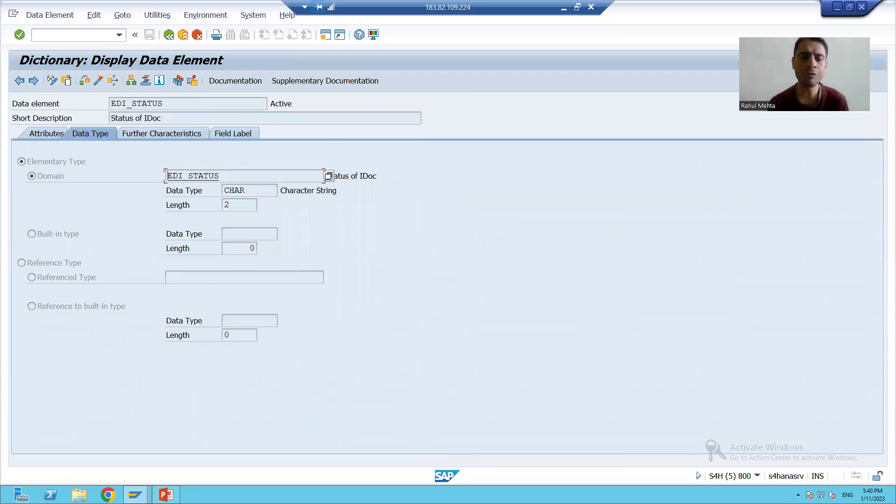
click(166, 494)
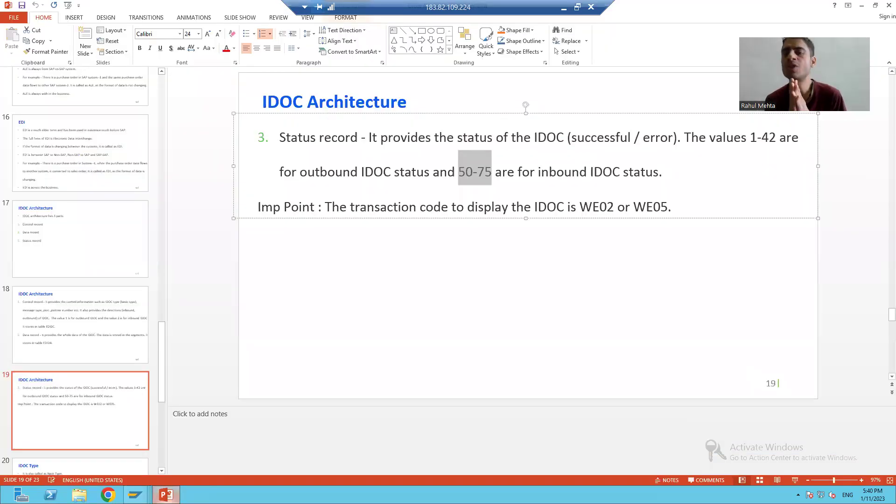